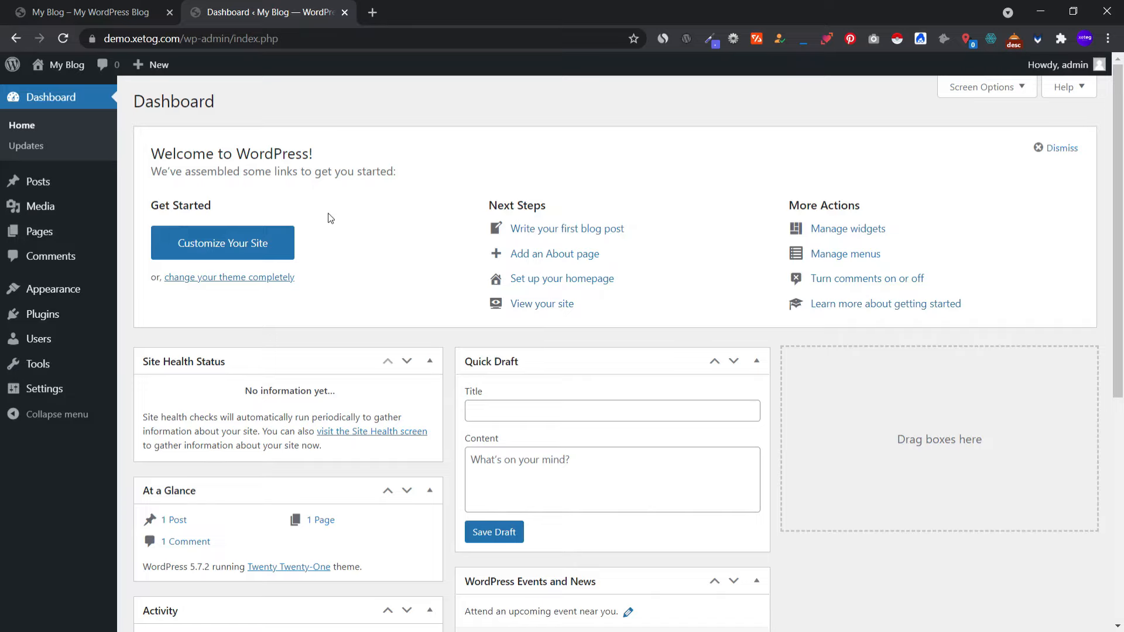
- Examine the blog's public front page down to its footer and return to the WordPress admin dashboard
left_click(35, 7)
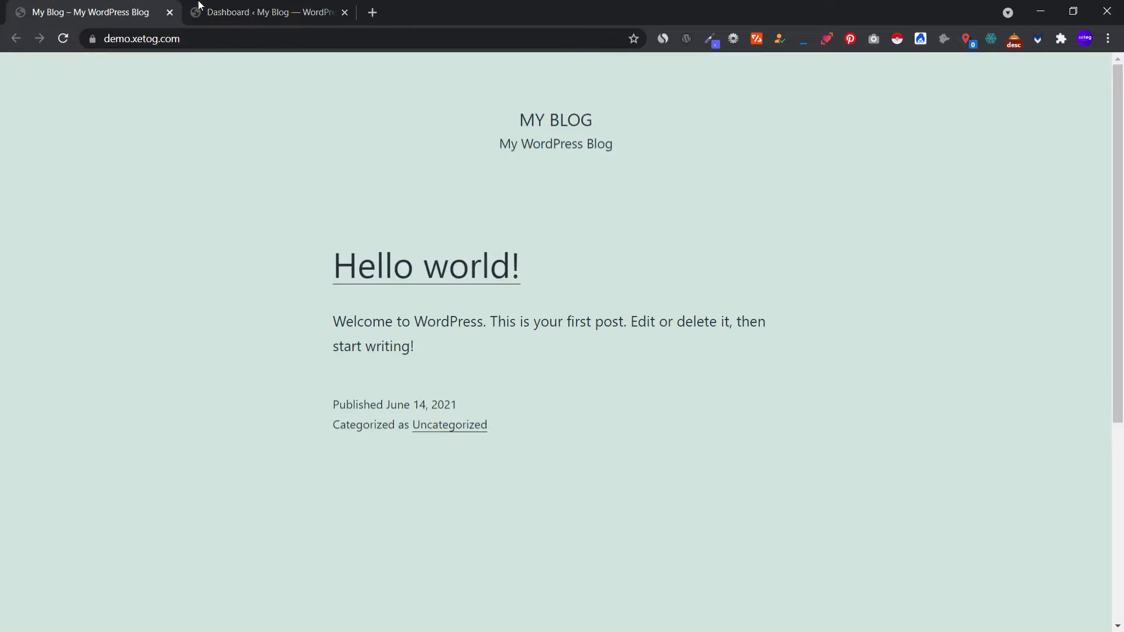
left_click(221, 4)
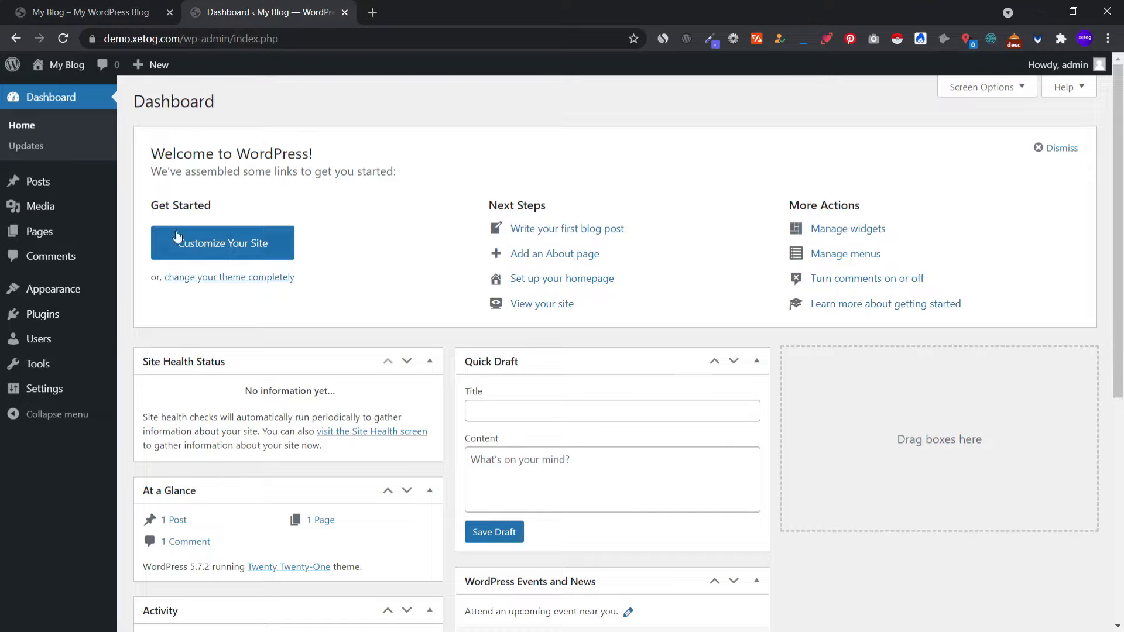
left_click(104, 20)
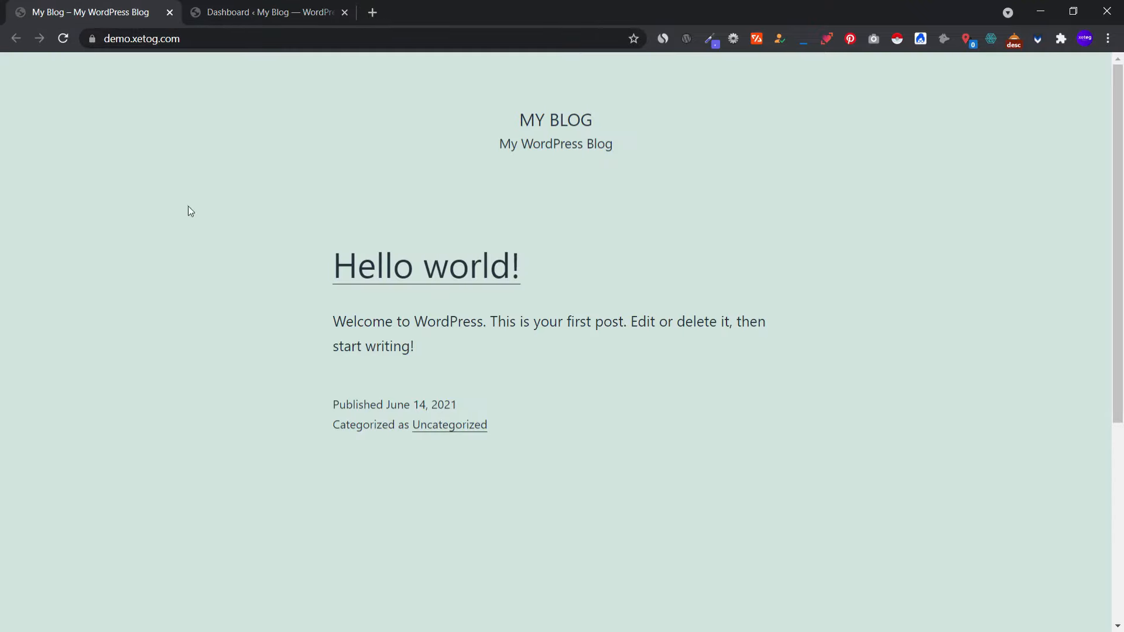
scroll(241, 206, "down", 4)
scroll(343, 216, "up", 2)
scroll(327, 201, "down", 4)
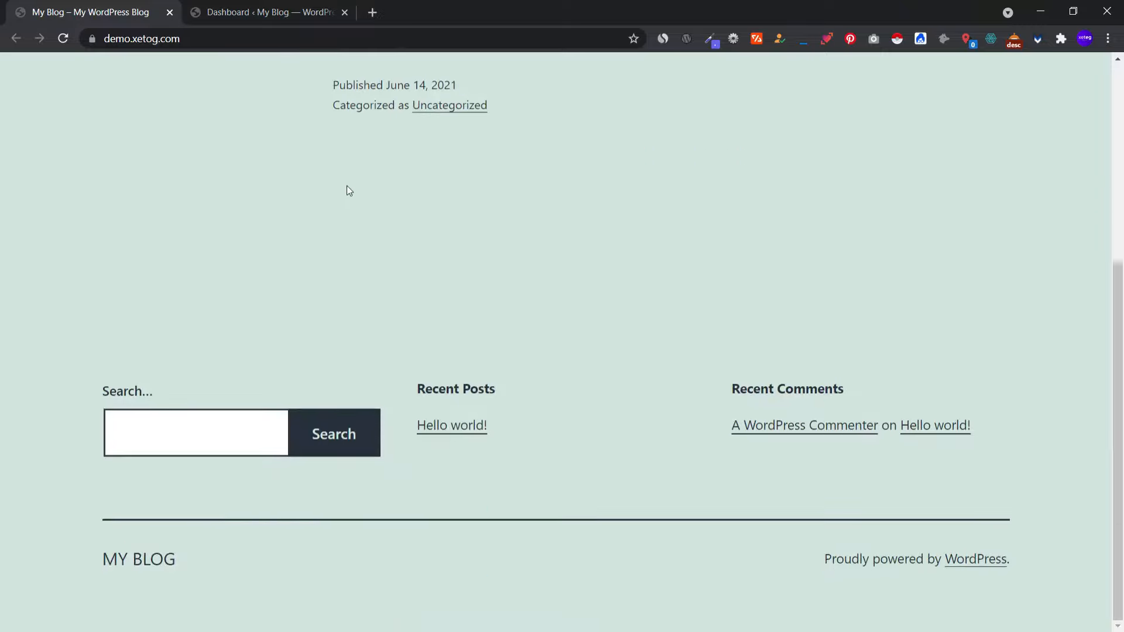
scroll(211, 134, "up", 4)
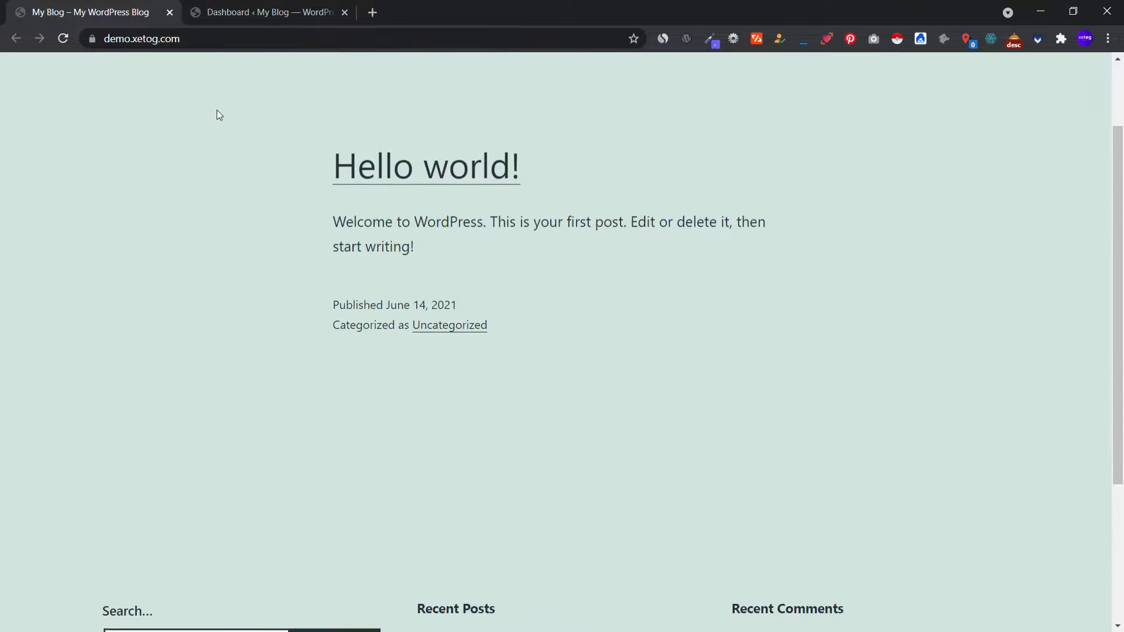
scroll(299, 167, "up", 1)
left_click(316, 12)
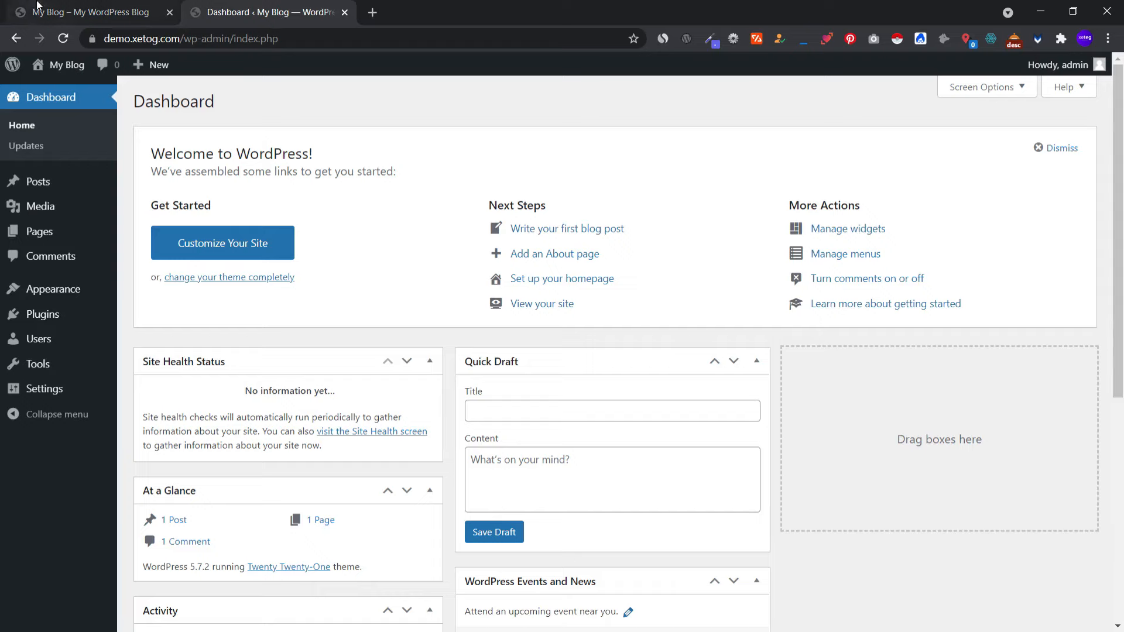
left_click(88, 12)
left_click(328, 10)
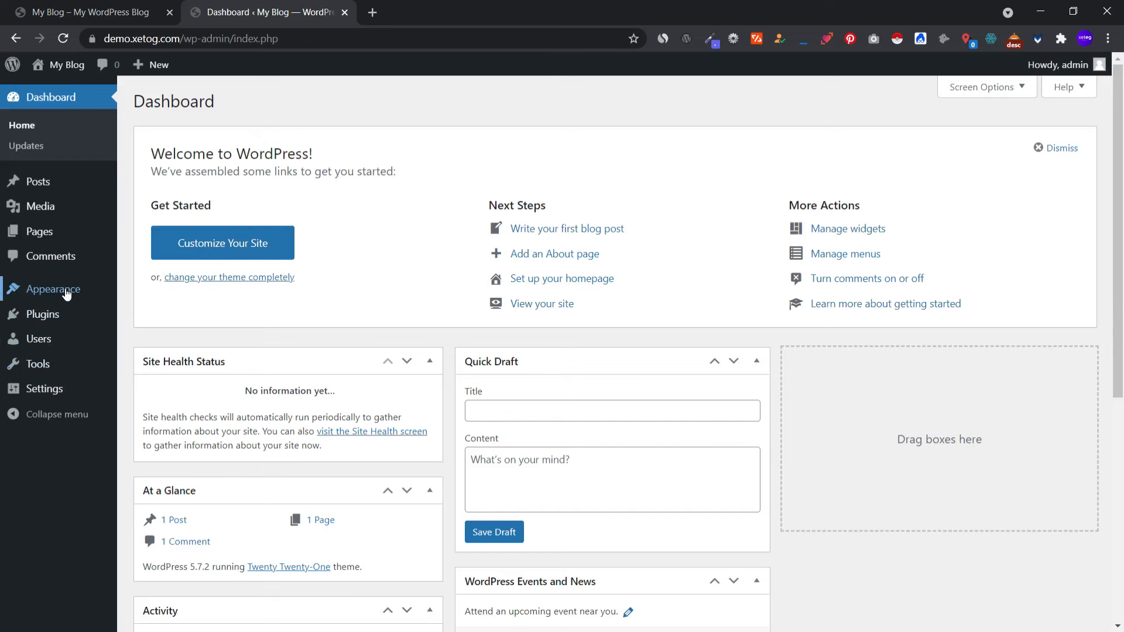
- Search the WordPress theme directory for "astra" and install the Astra theme
mouse_move(66, 293)
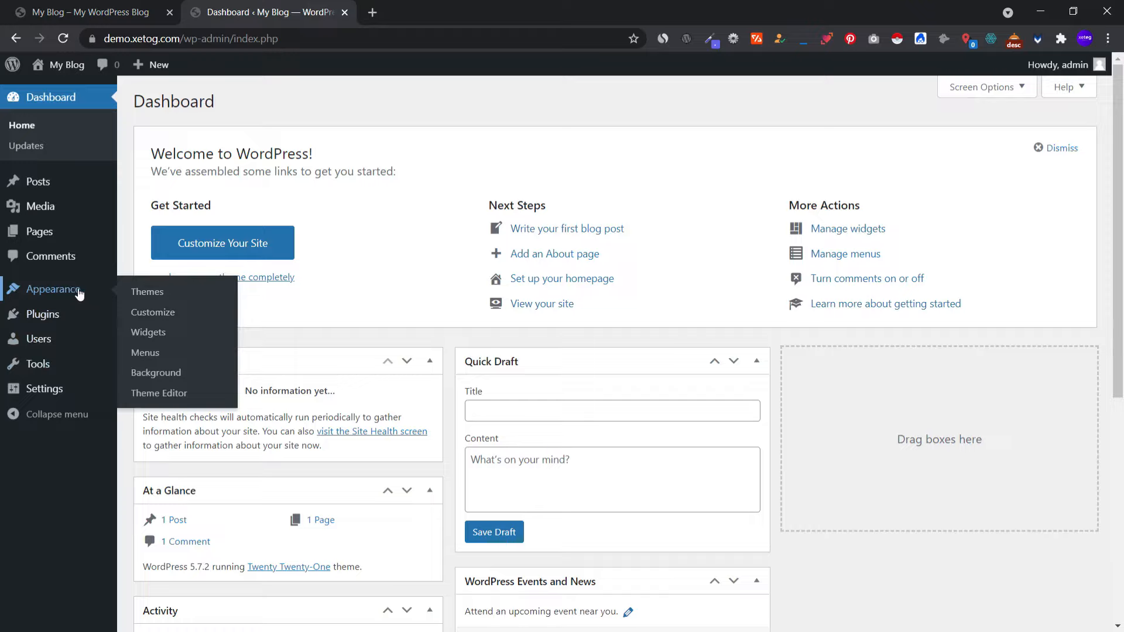
left_click(148, 292)
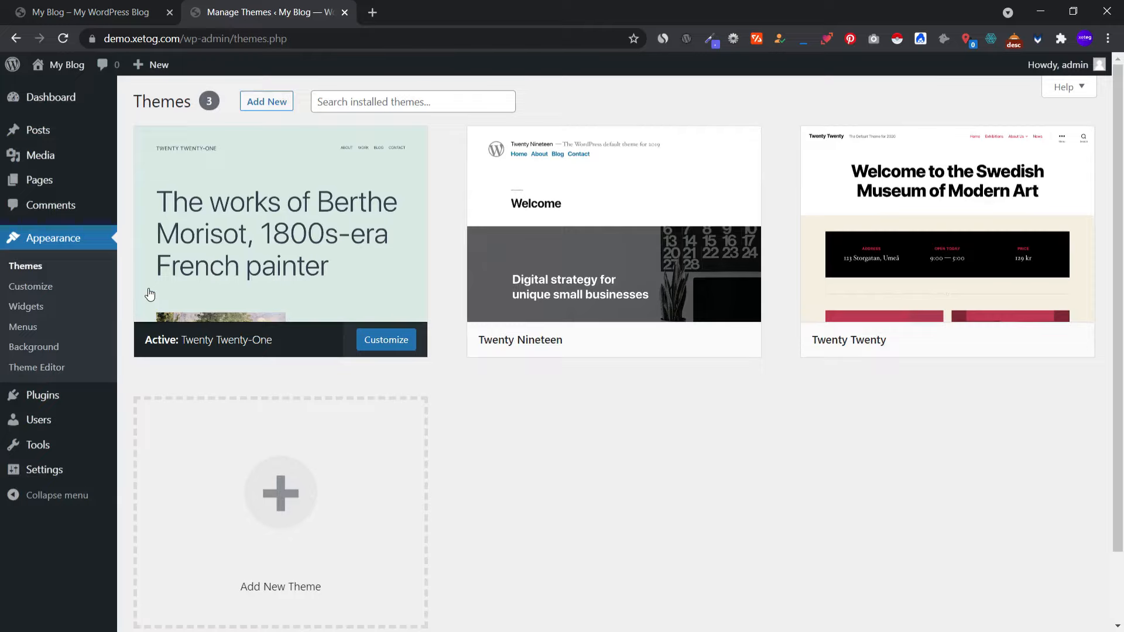
left_click(394, 109)
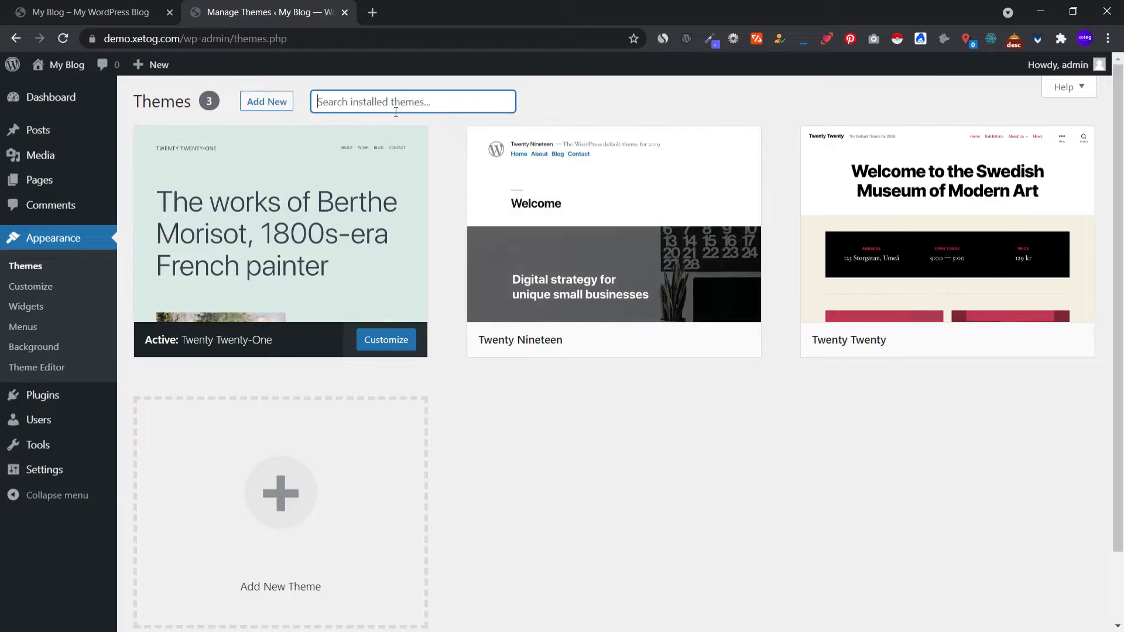
left_click(257, 104)
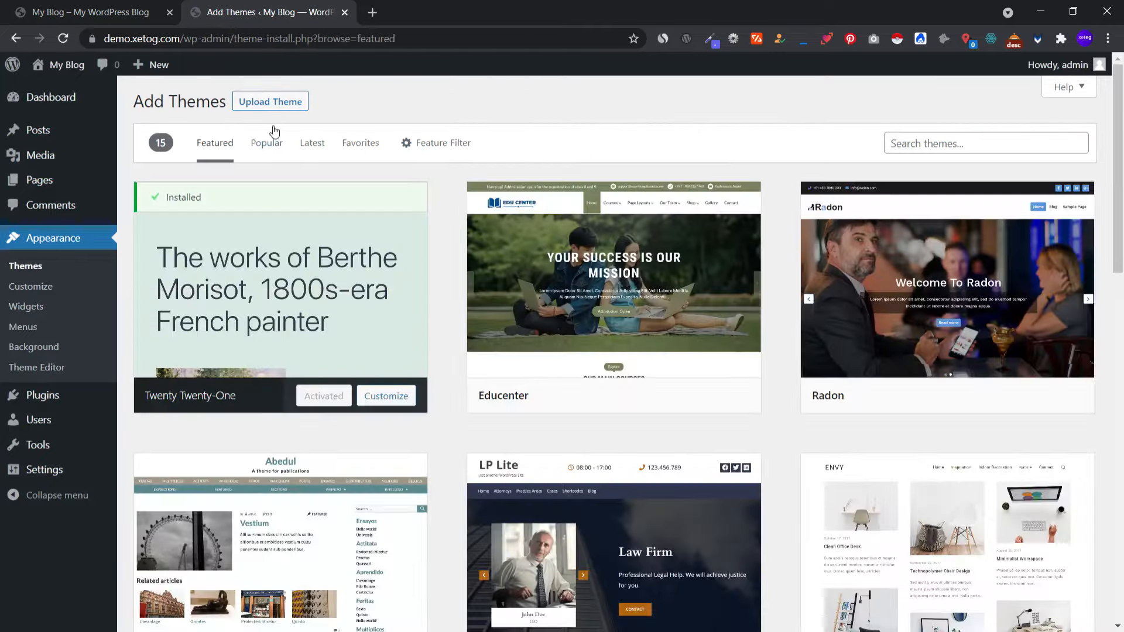
left_click(927, 149)
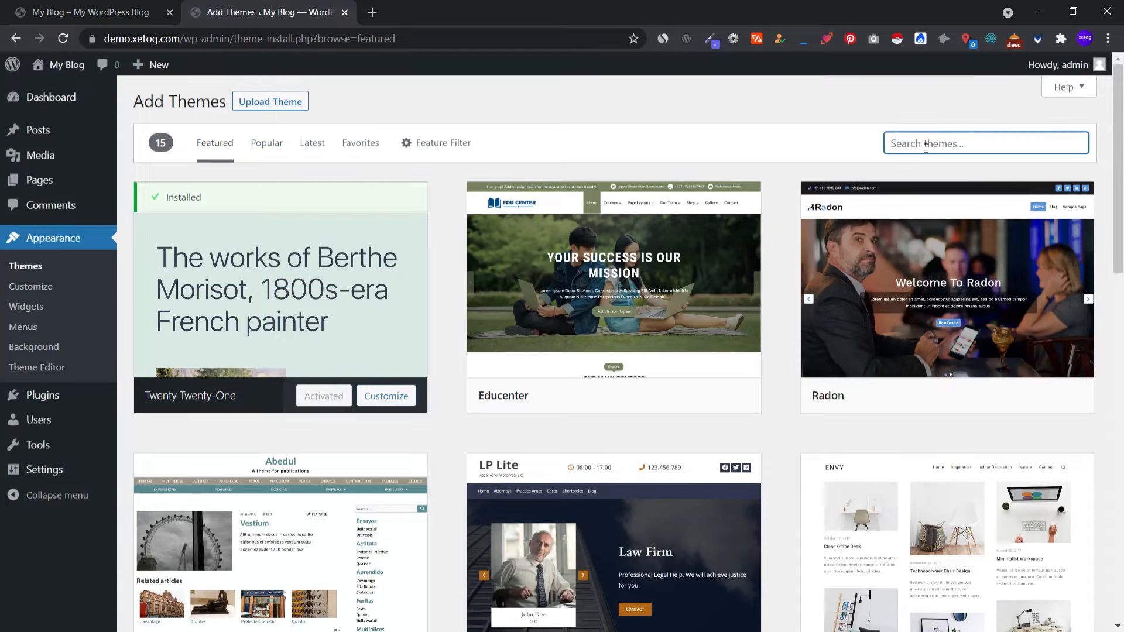
type("astra")
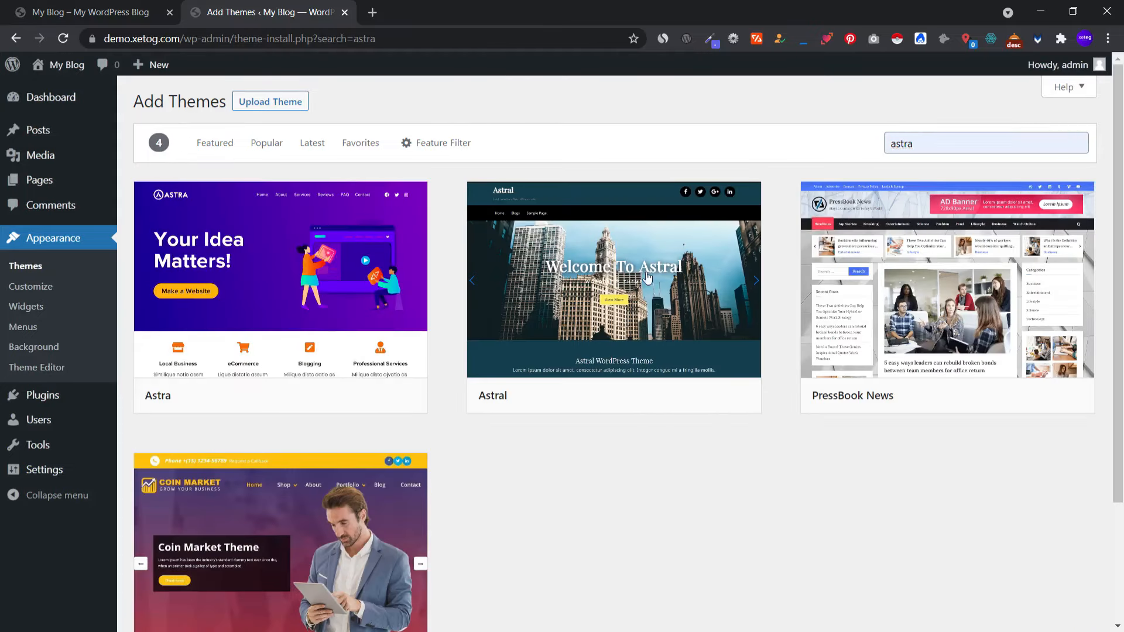
left_click(323, 396)
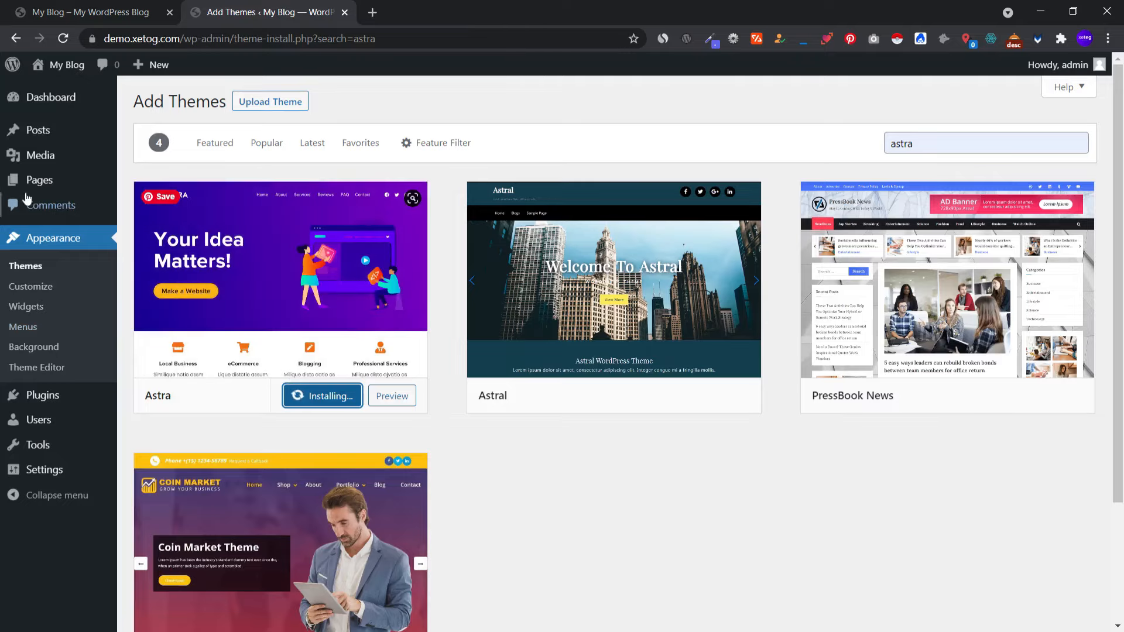
- Open the plugin directory in a separate browser tab, search for "elementor" and install Elementor Website Builder
mouse_move(93, 400)
middle_click(156, 420)
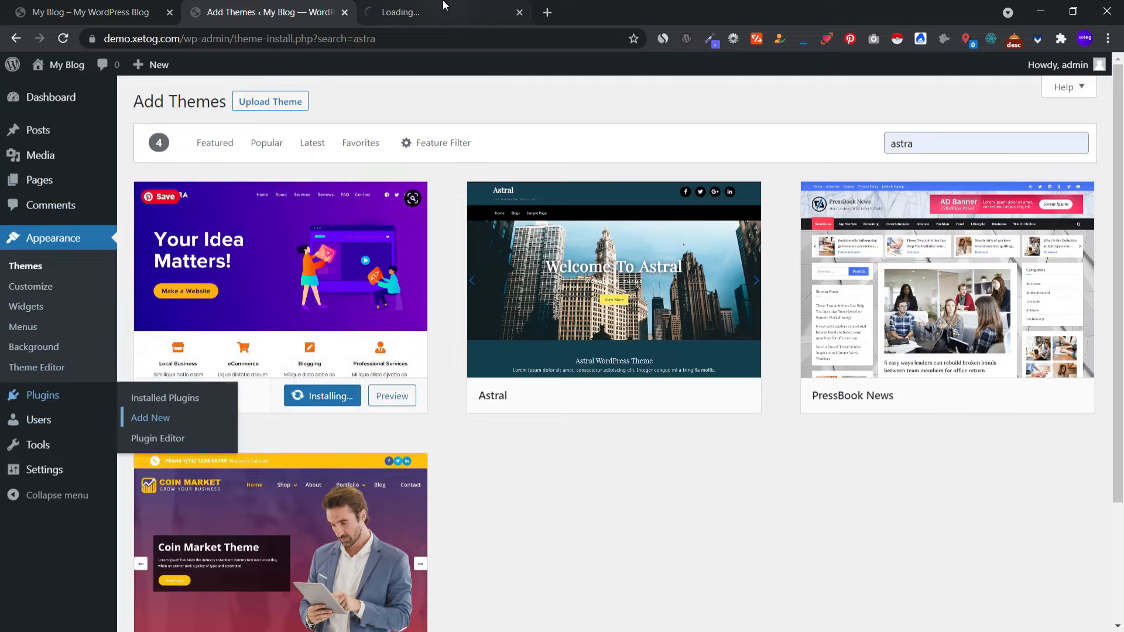
left_click(439, 4)
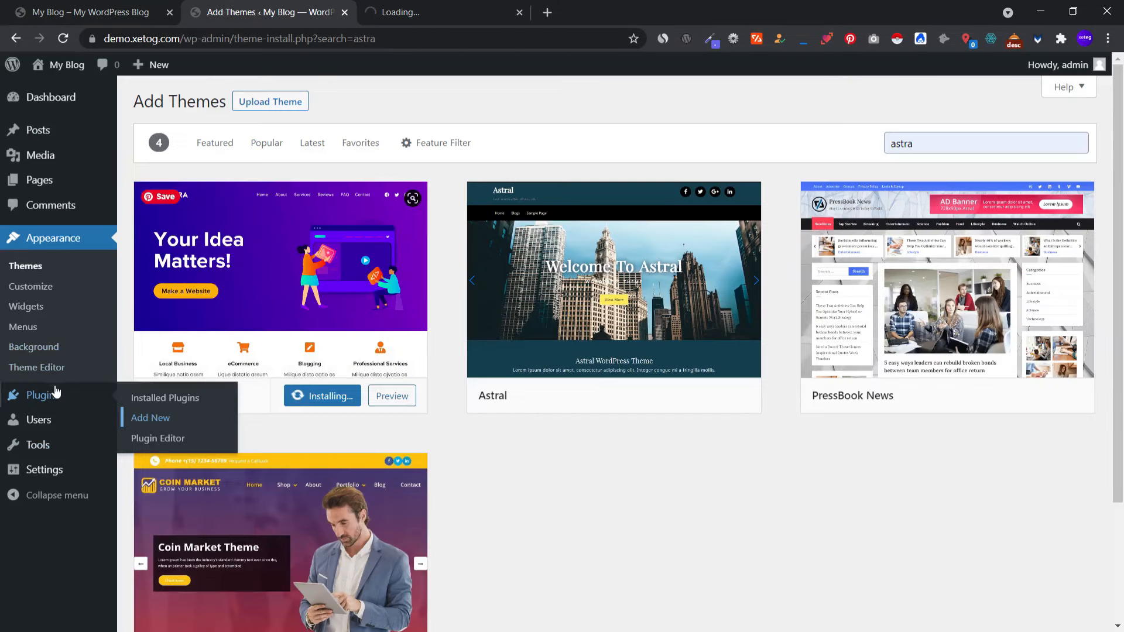
left_click(404, 7)
left_click(904, 145)
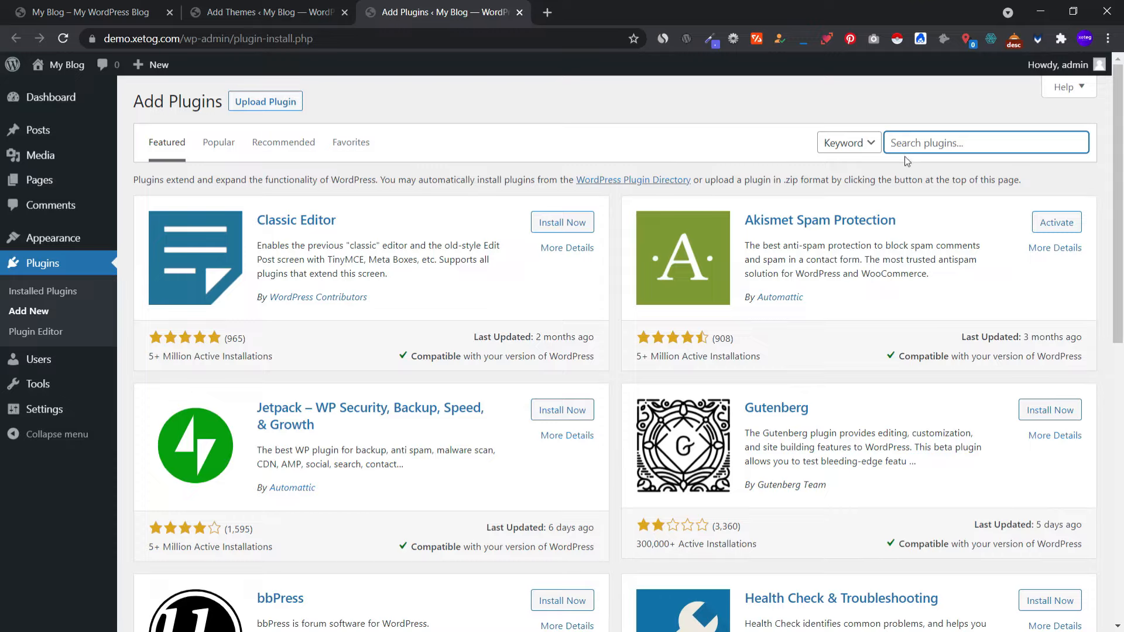
type("ele")
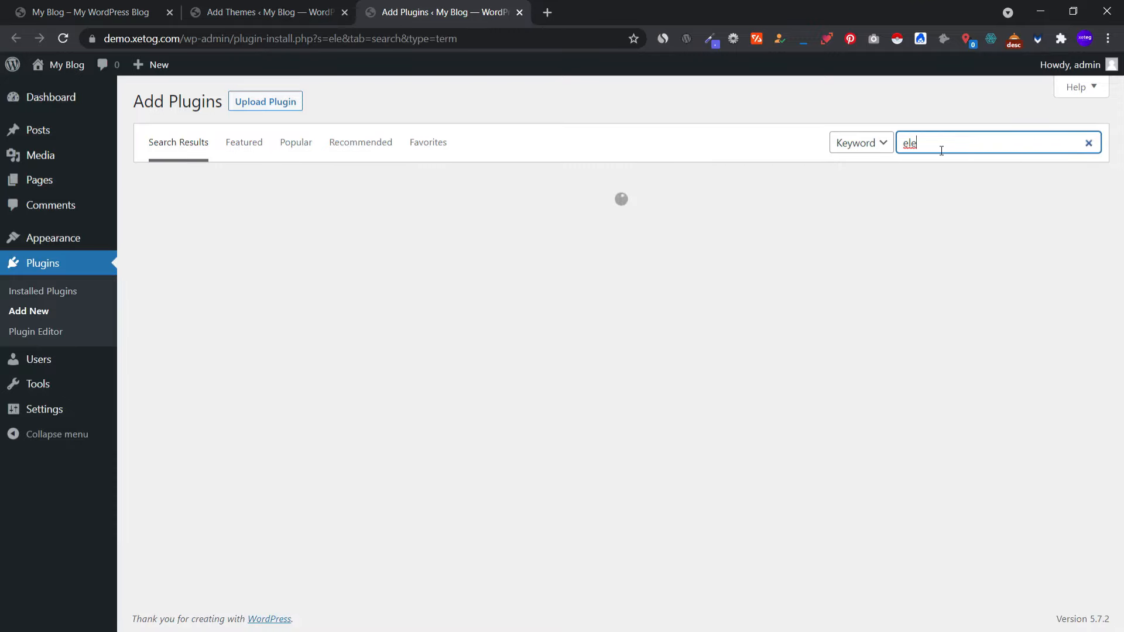
type("mentor")
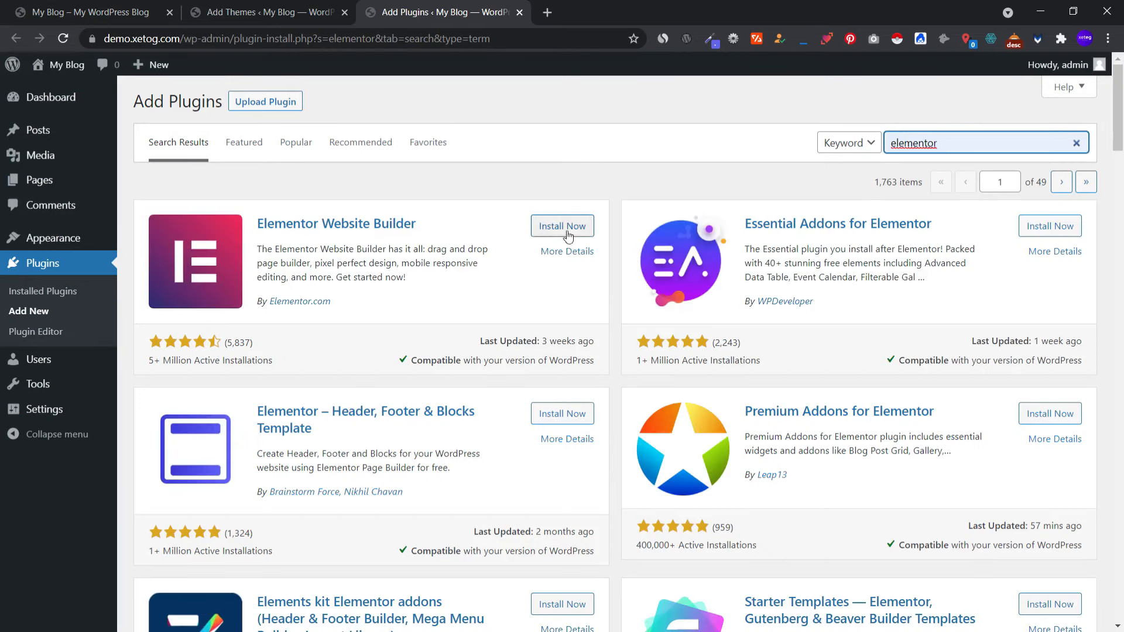
left_click(568, 227)
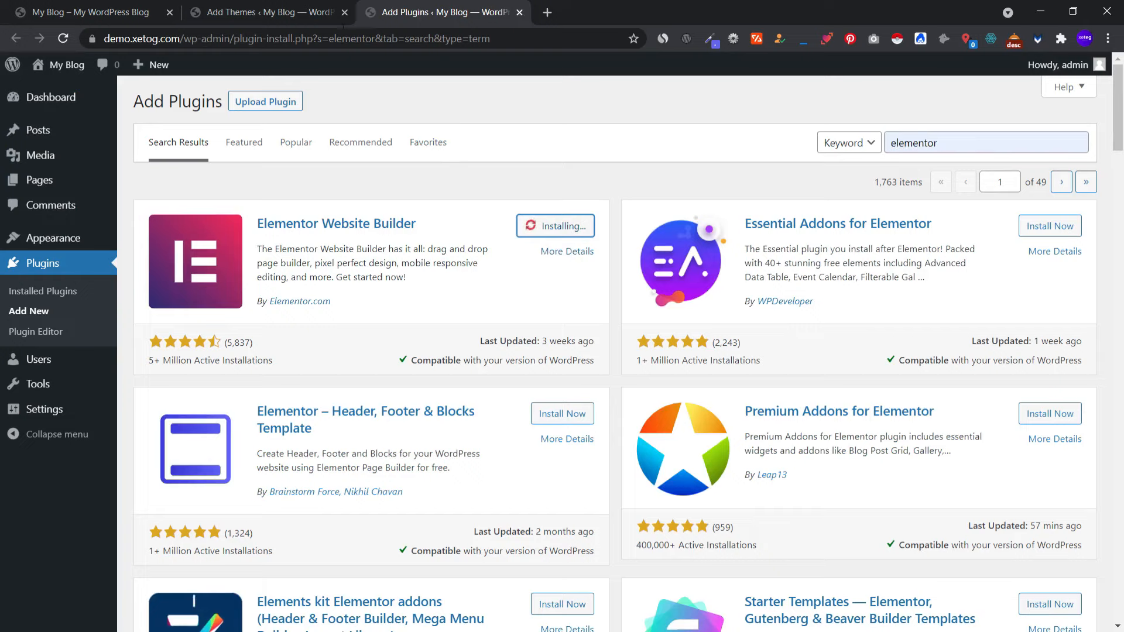
- Activate the installed Astra theme and the Elementor Website Builder plugin
left_click(311, 5)
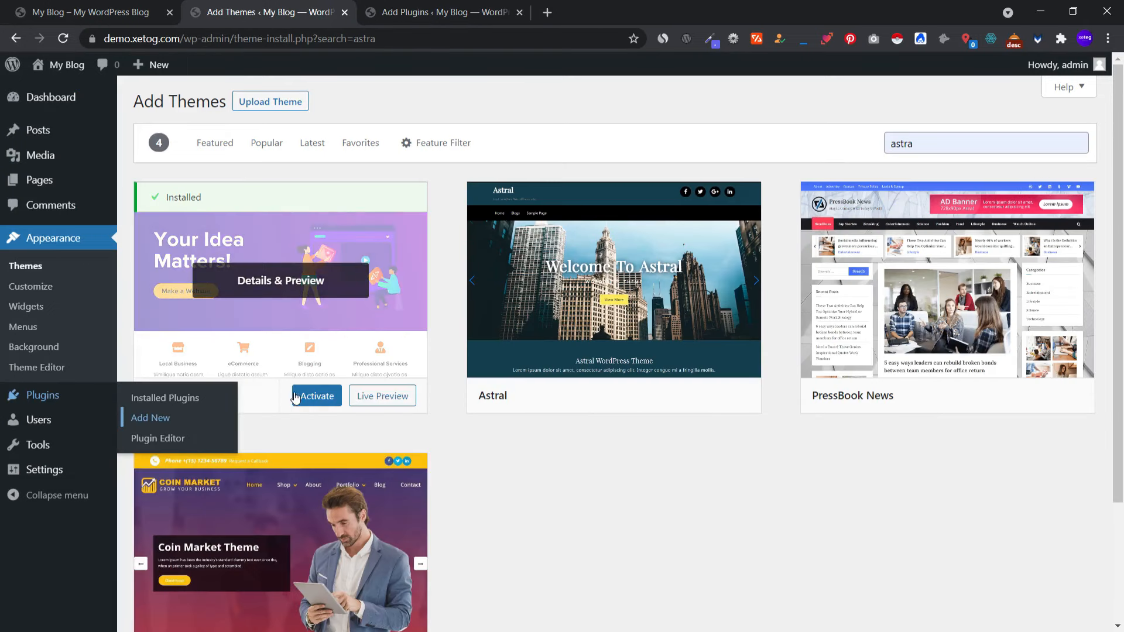
left_click(316, 395)
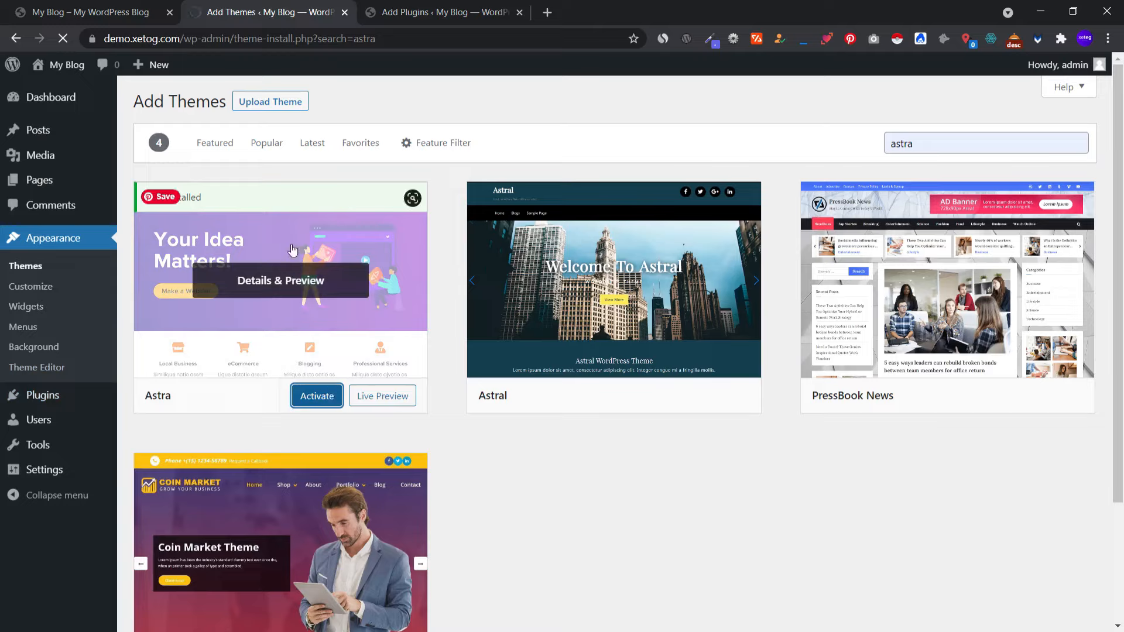
left_click(426, 8)
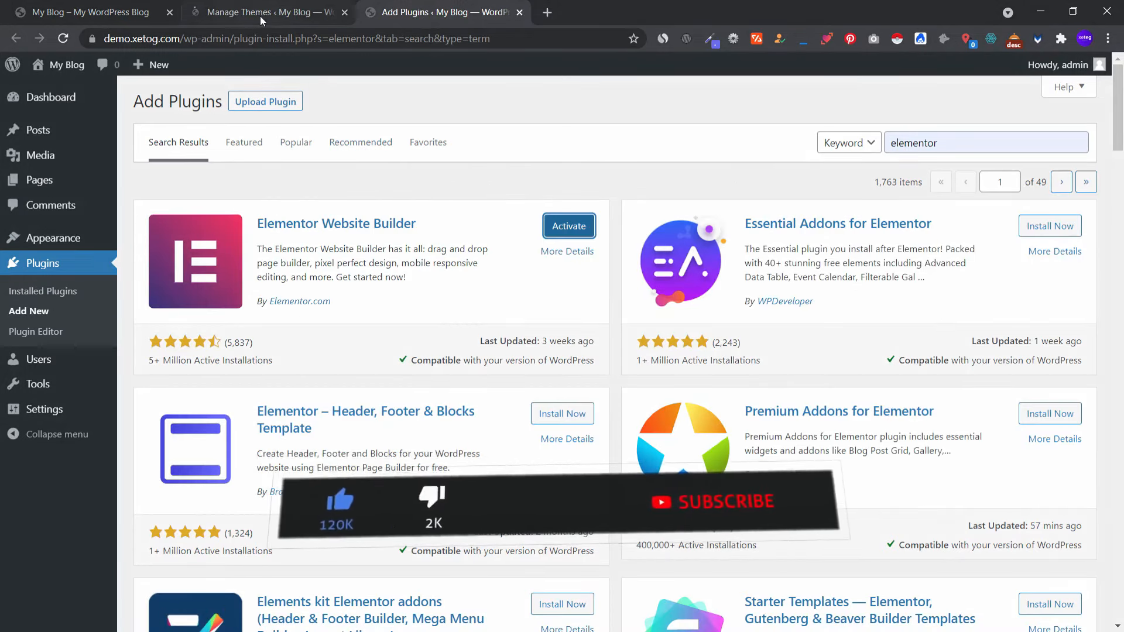
left_click(568, 226)
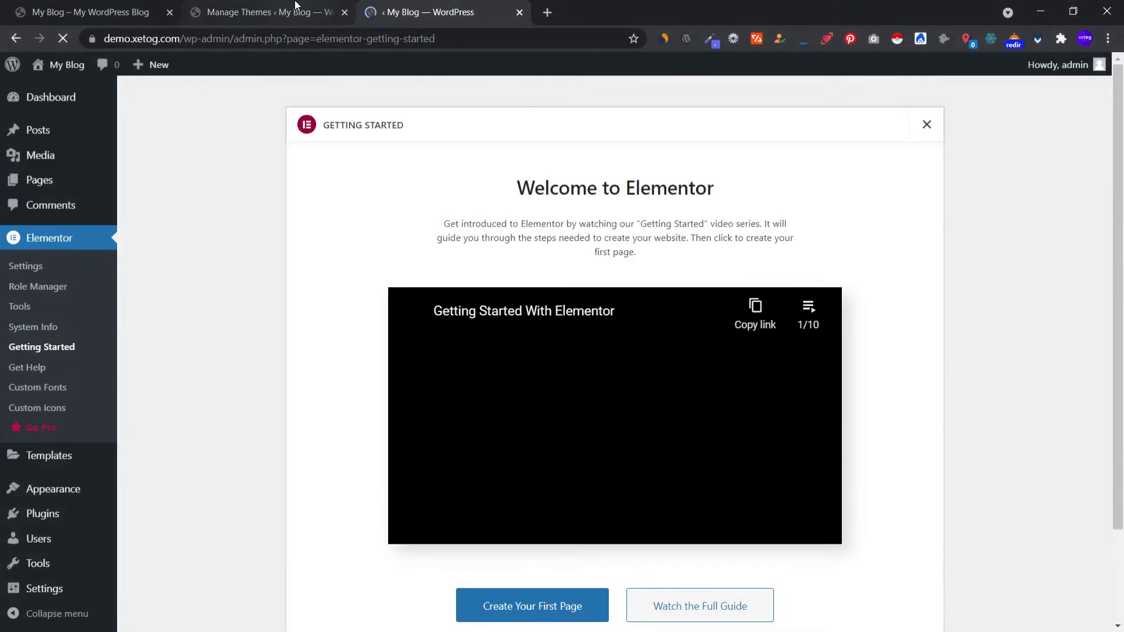
- Review the active Astra theme's details and look through its Astra Options page
left_click(295, 4)
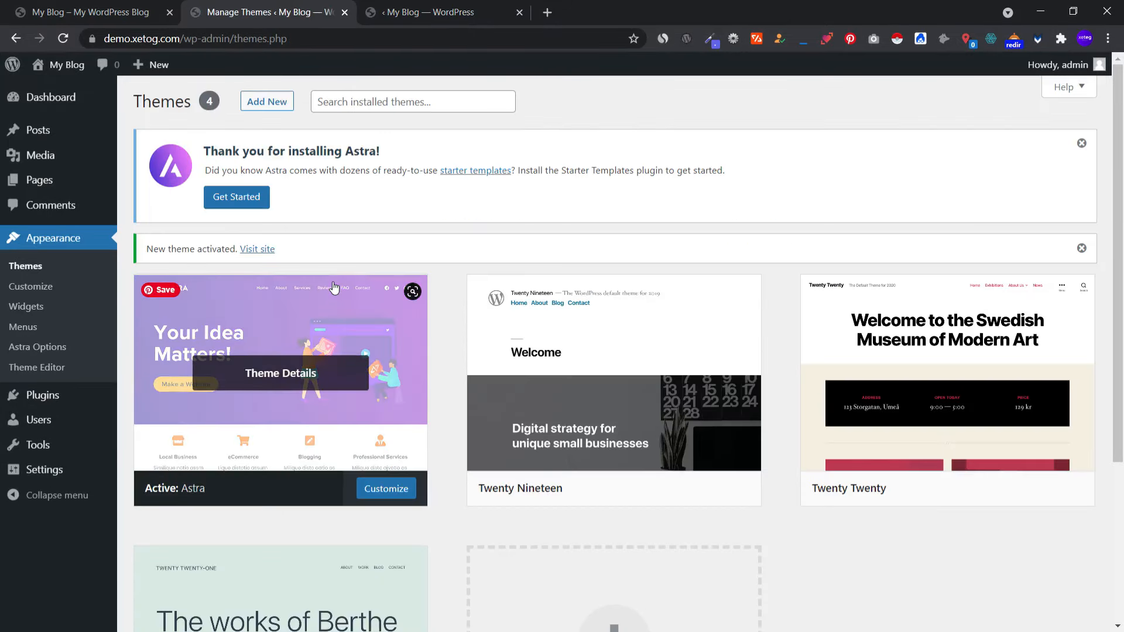
left_click(445, 12)
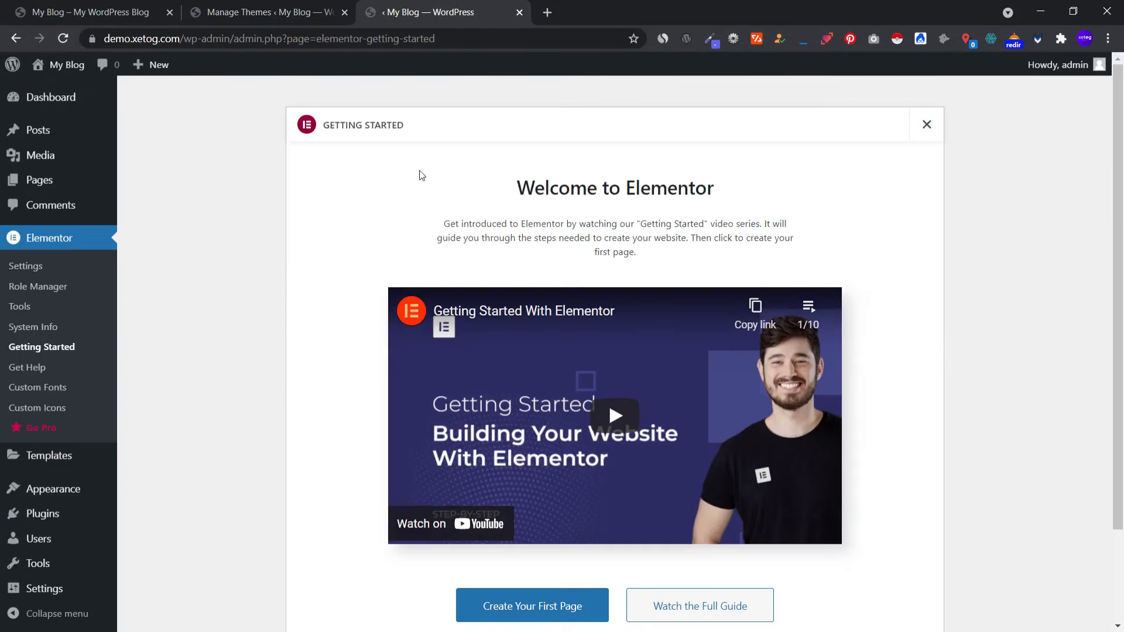
left_click(293, 11)
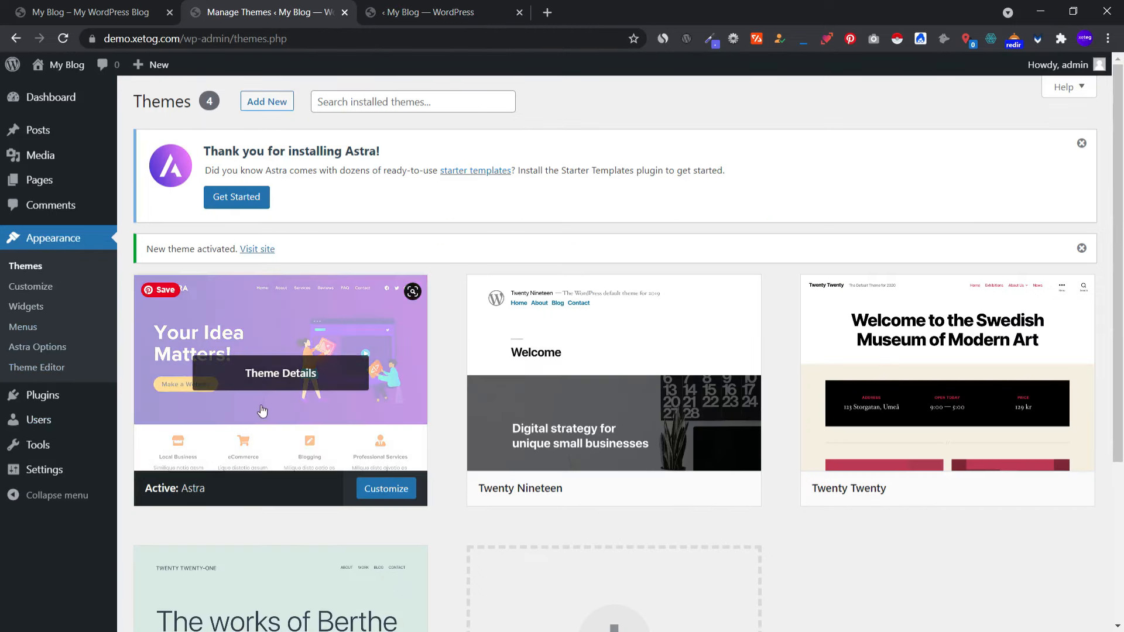
left_click(302, 375)
scroll(445, 410, "down", 1)
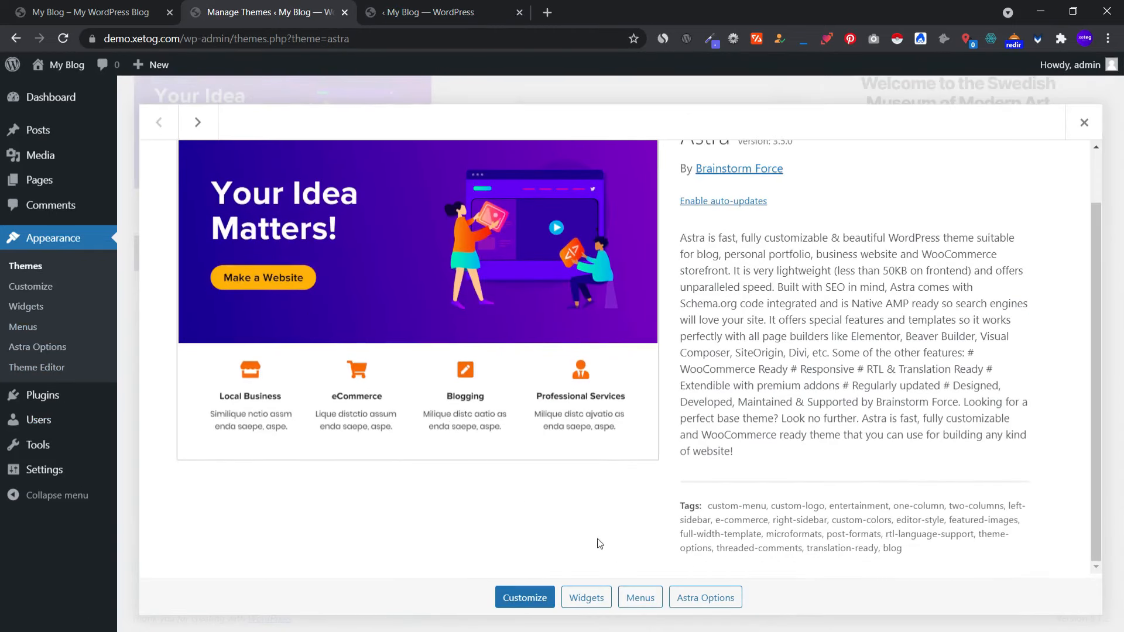
left_click(708, 598)
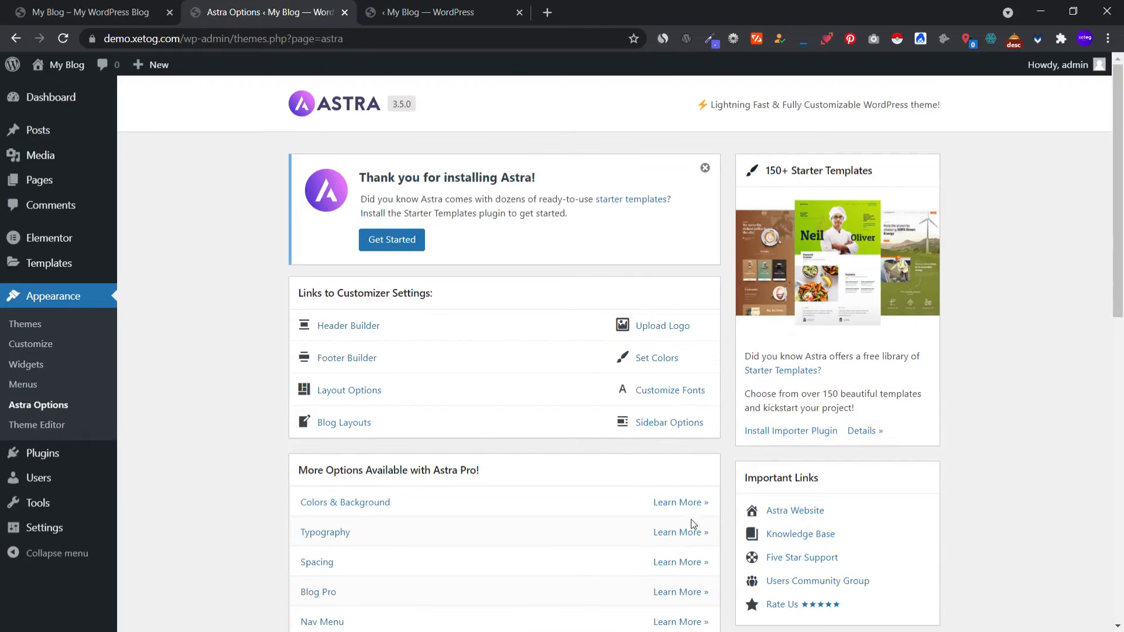
scroll(484, 402, "down", 3)
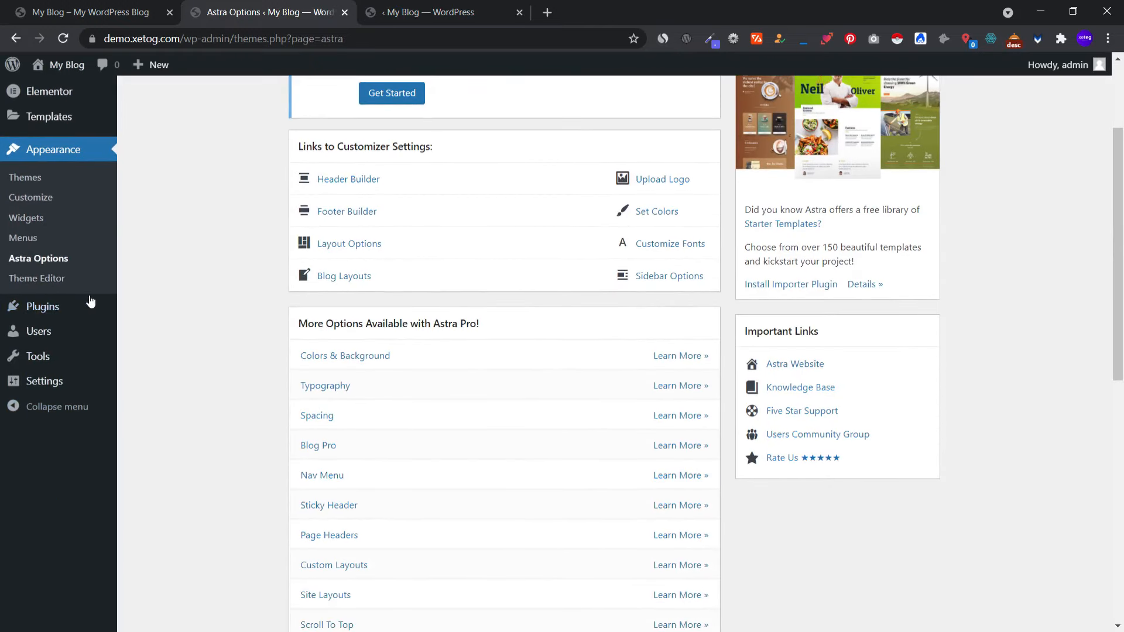
- Search the plugin directory for "starter template", then install and activate Starter Templates by Brainstorm Force
mouse_move(87, 304)
left_click(177, 332)
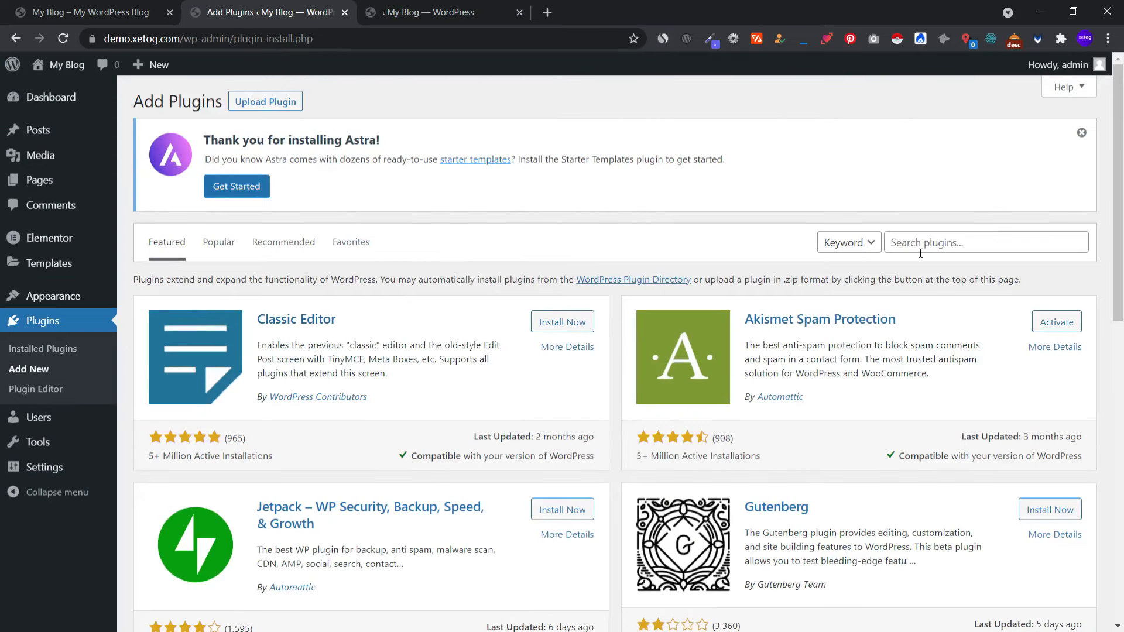
left_click(920, 252)
type("sta")
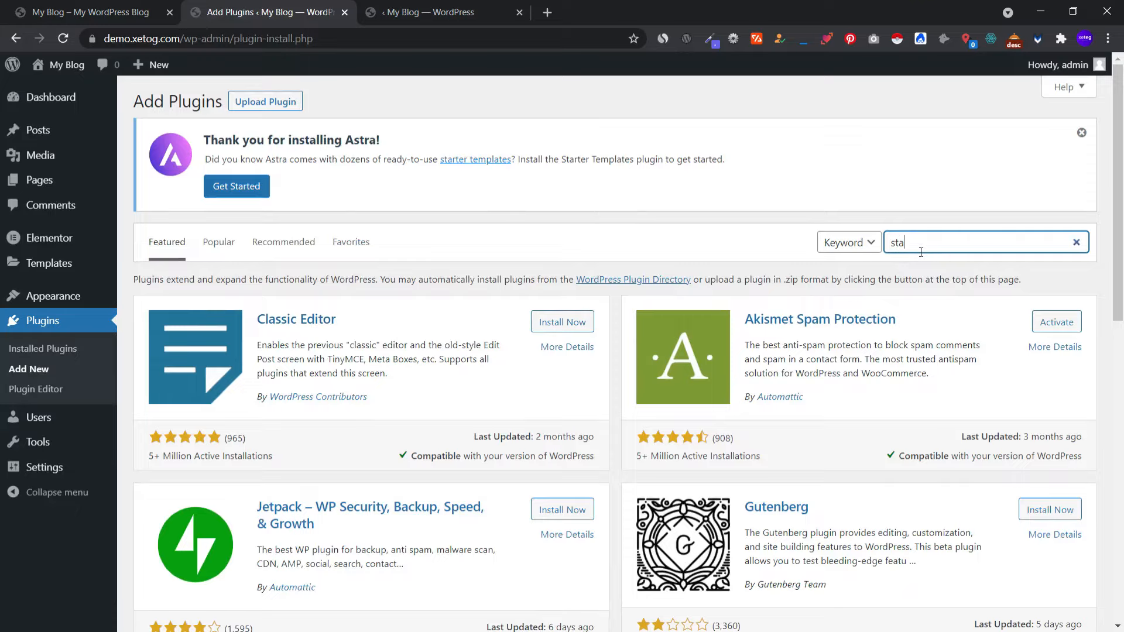
type("rter template")
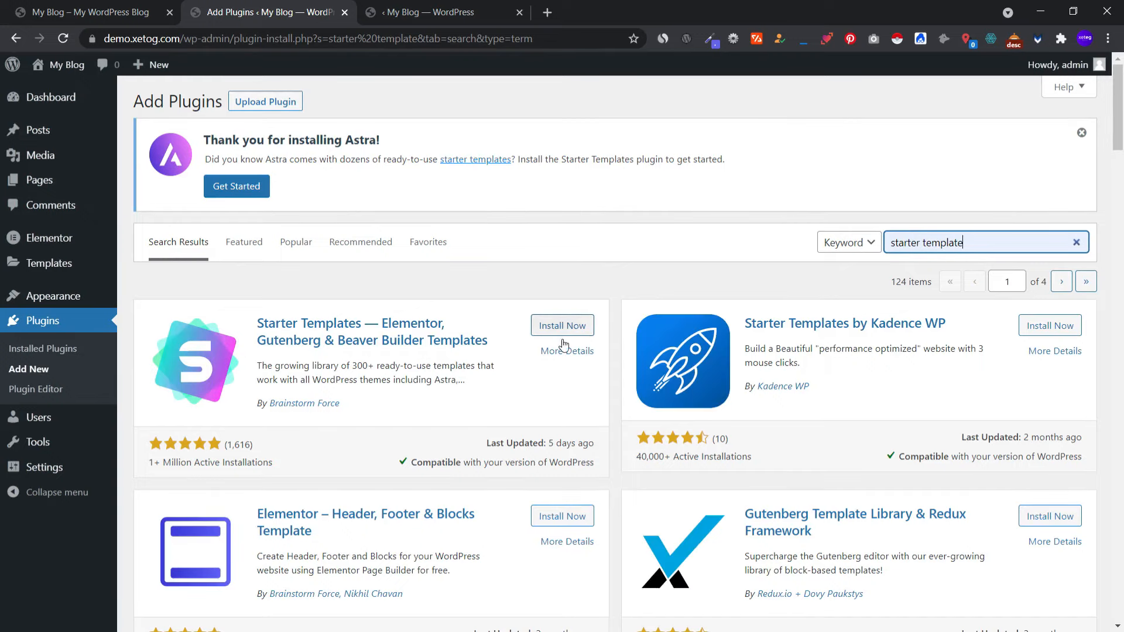
left_click(562, 330)
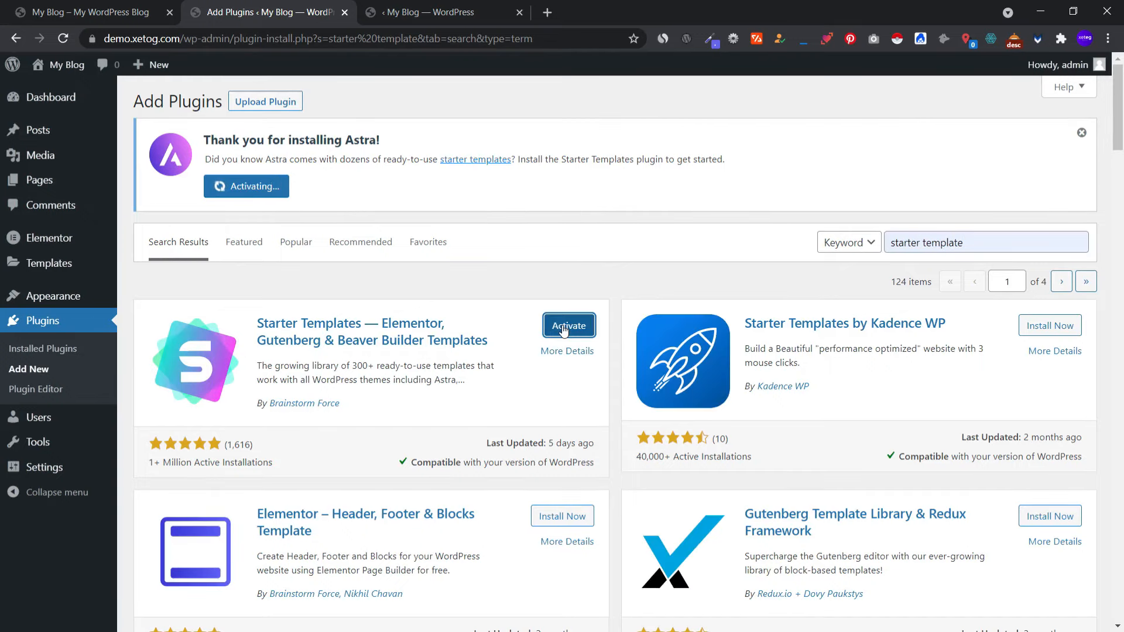
left_click(563, 329)
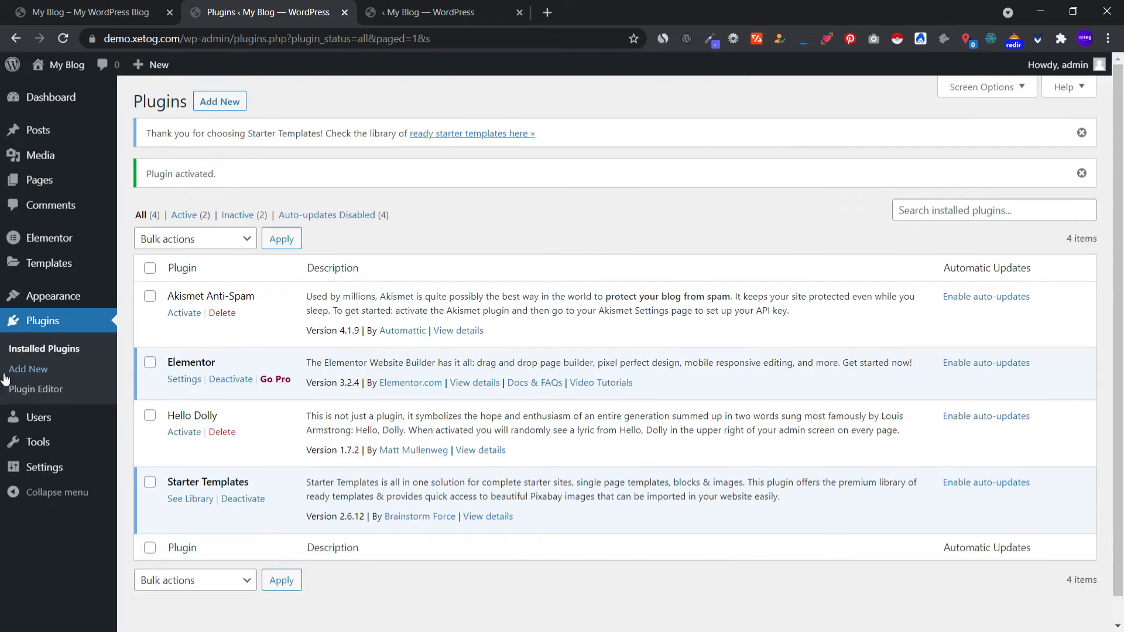
- Delete the inactive Hello Dolly and Akismet Anti-Spam plugins, confirming each deletion
scroll(192, 392, "down", 1)
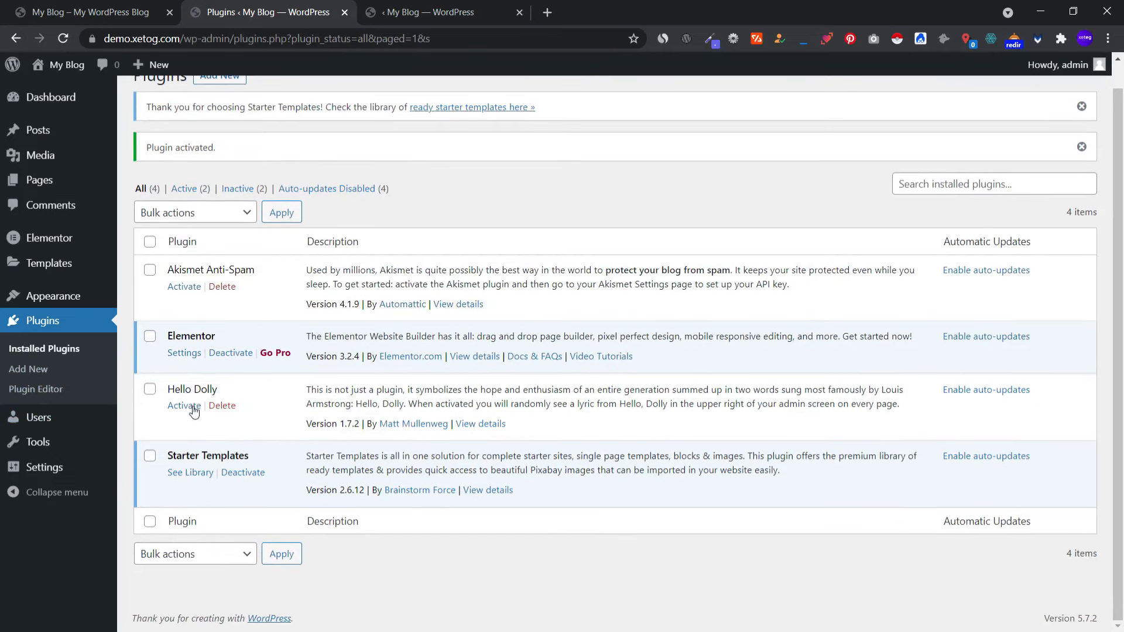
left_click(226, 405)
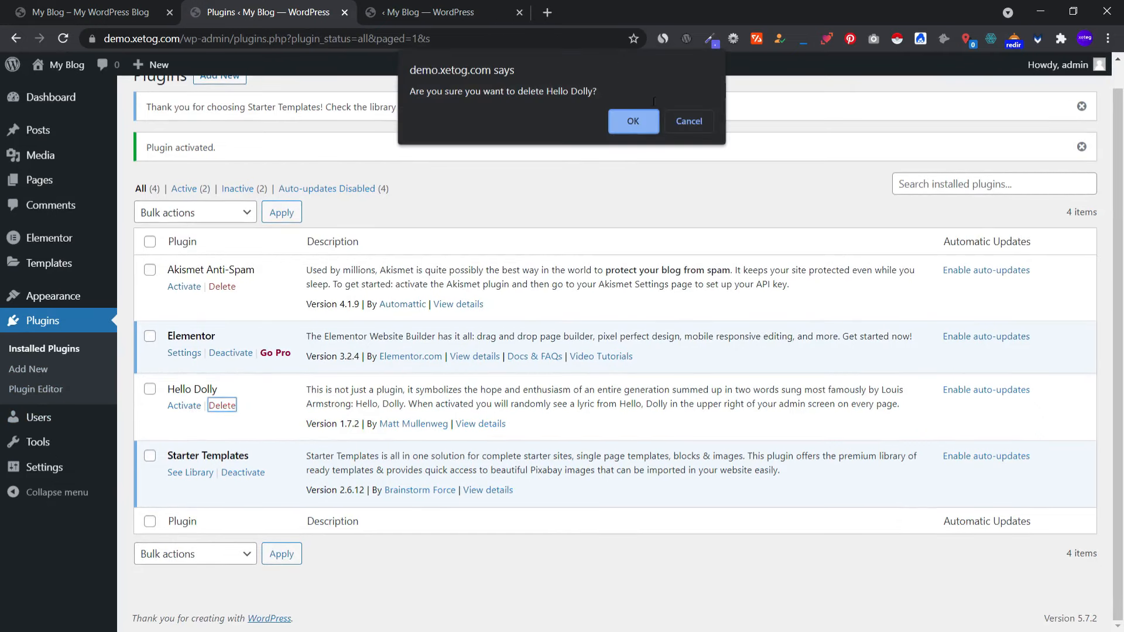
left_click(636, 121)
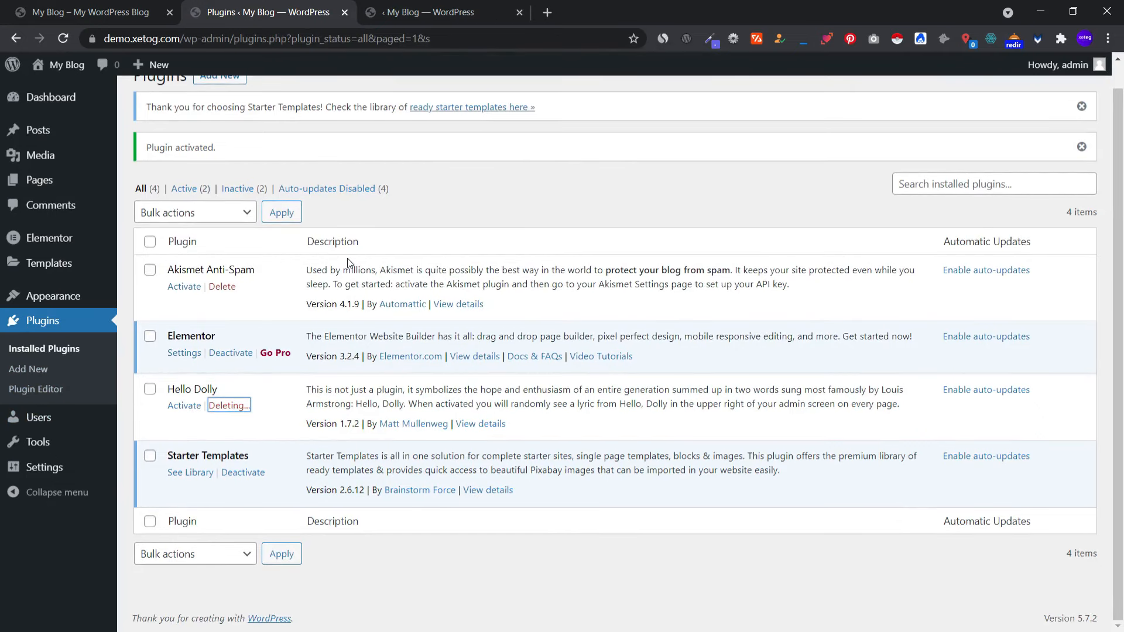
left_click(223, 286)
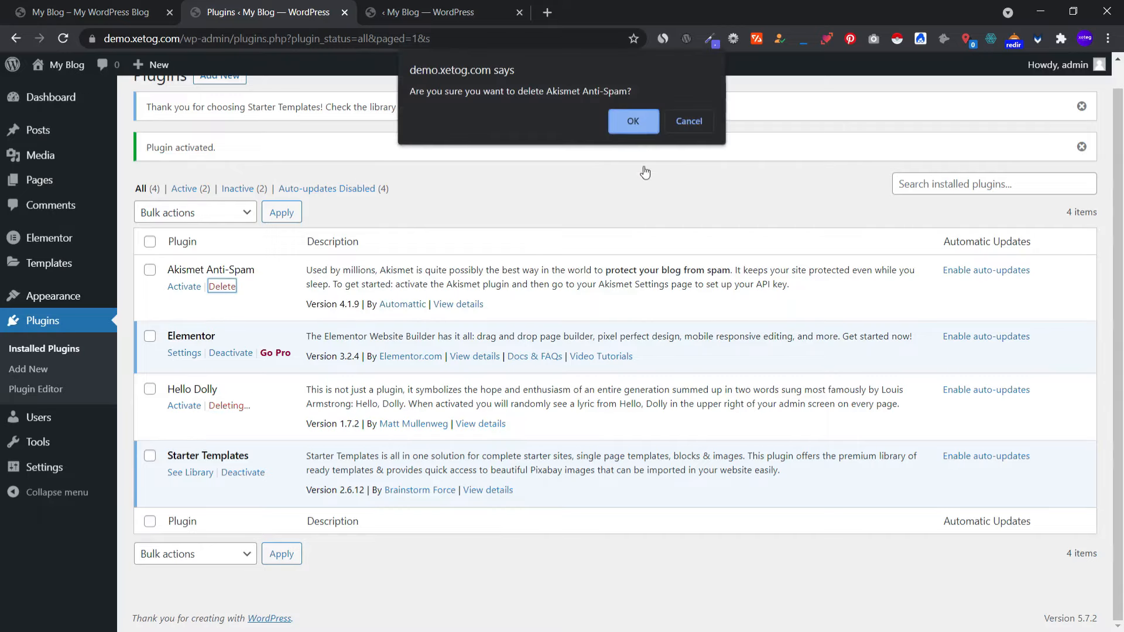
left_click(632, 125)
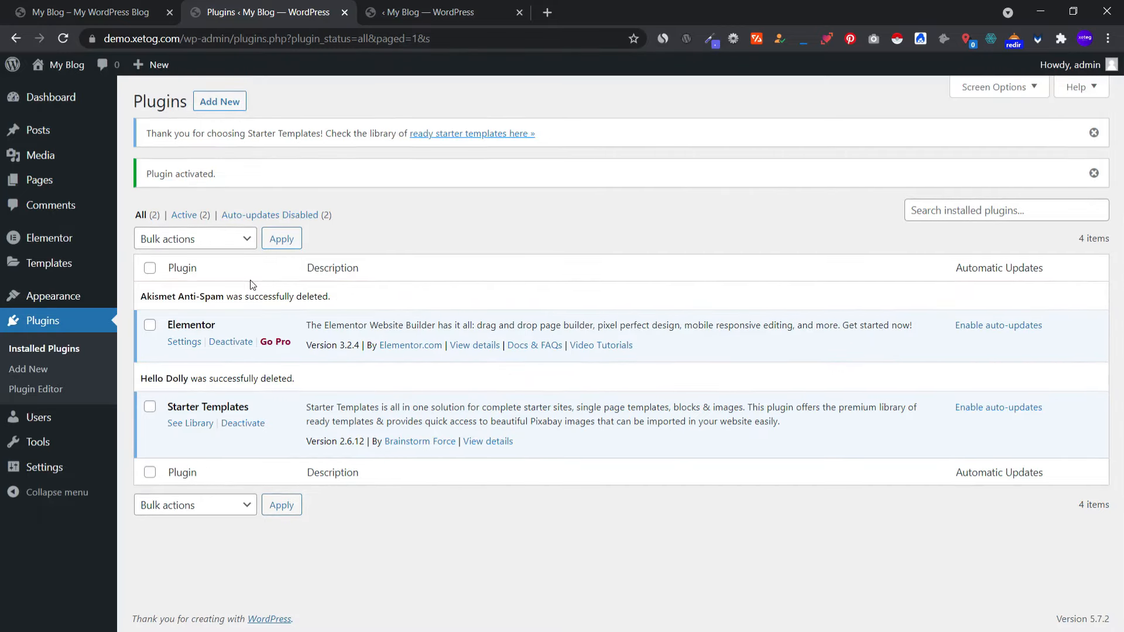
- Open the Starter Templates library and choose Elementor as the page builder
left_click(189, 425)
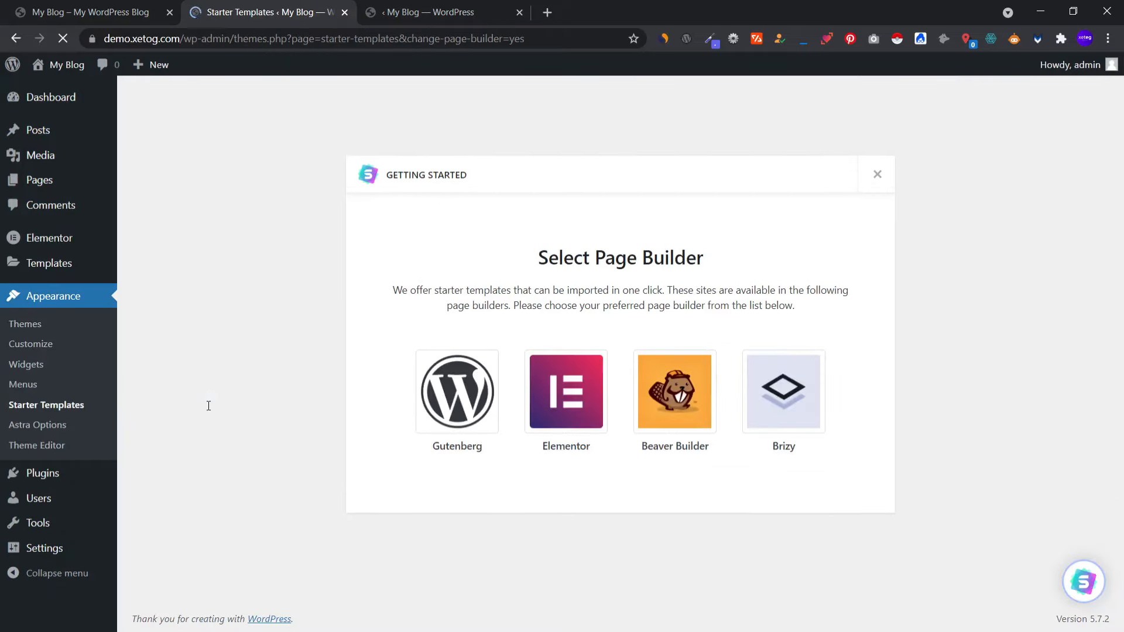
left_click(574, 398)
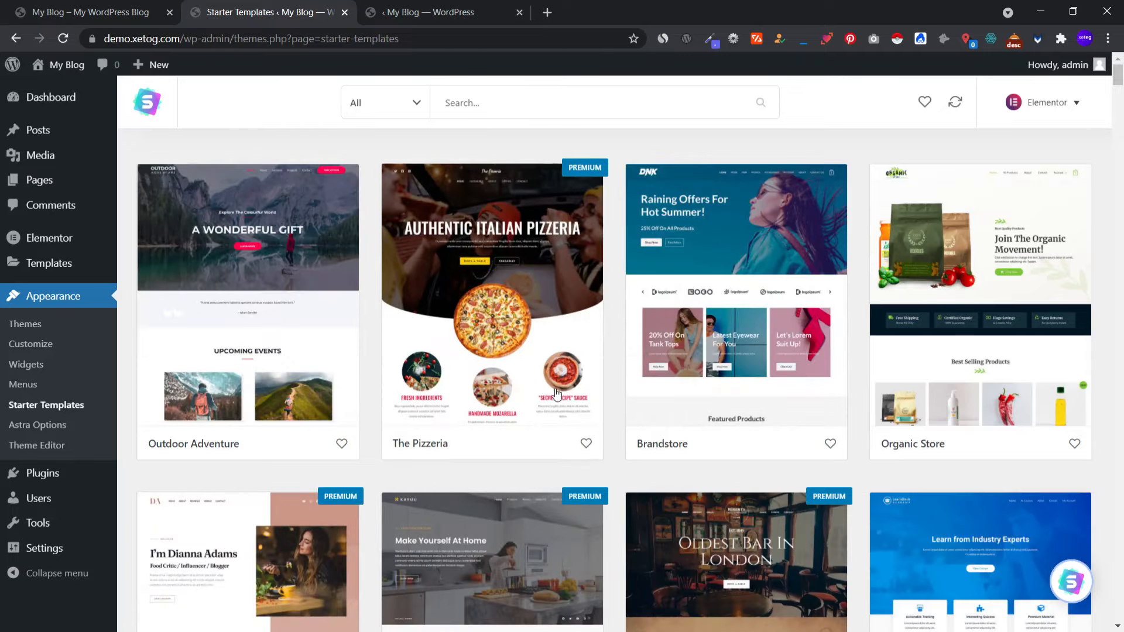
scroll(562, 358, "down", 2)
scroll(403, 372, "up", 2)
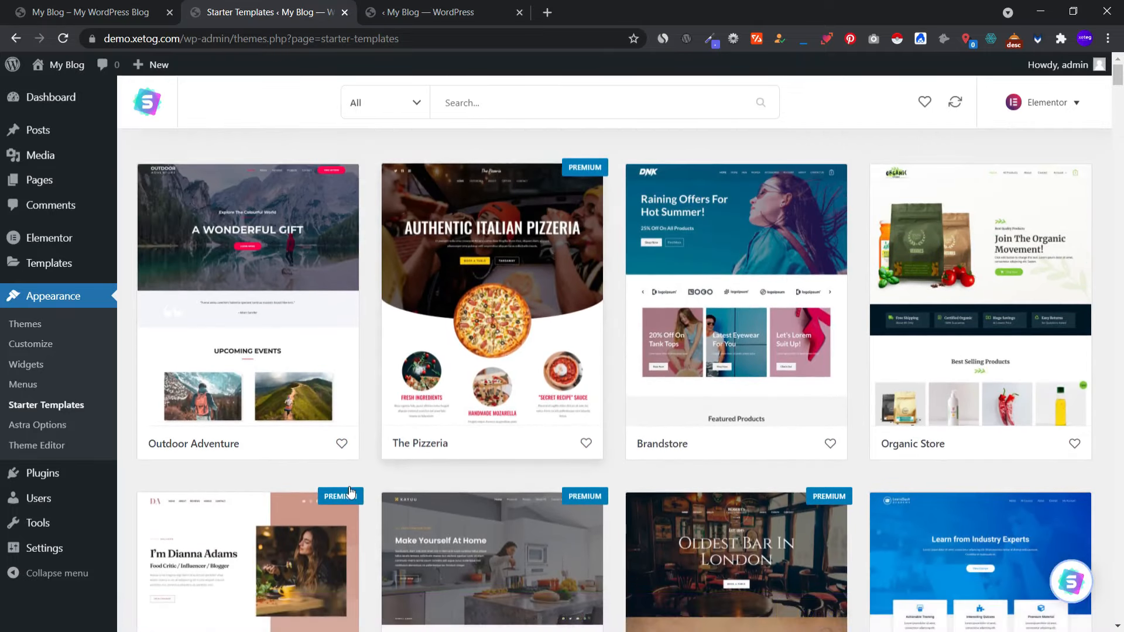
- Browse the Elementor starter templates, comparing the free designs with the premium ones
scroll(392, 376, "down", 10)
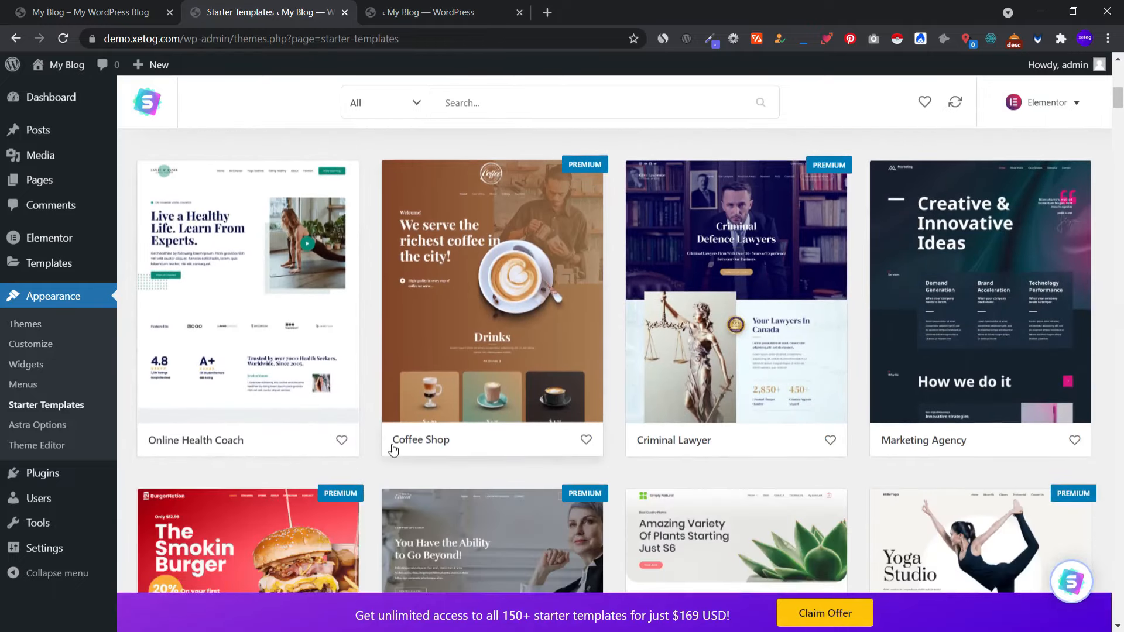
scroll(676, 458, "down", 10)
scroll(677, 458, "up", 6)
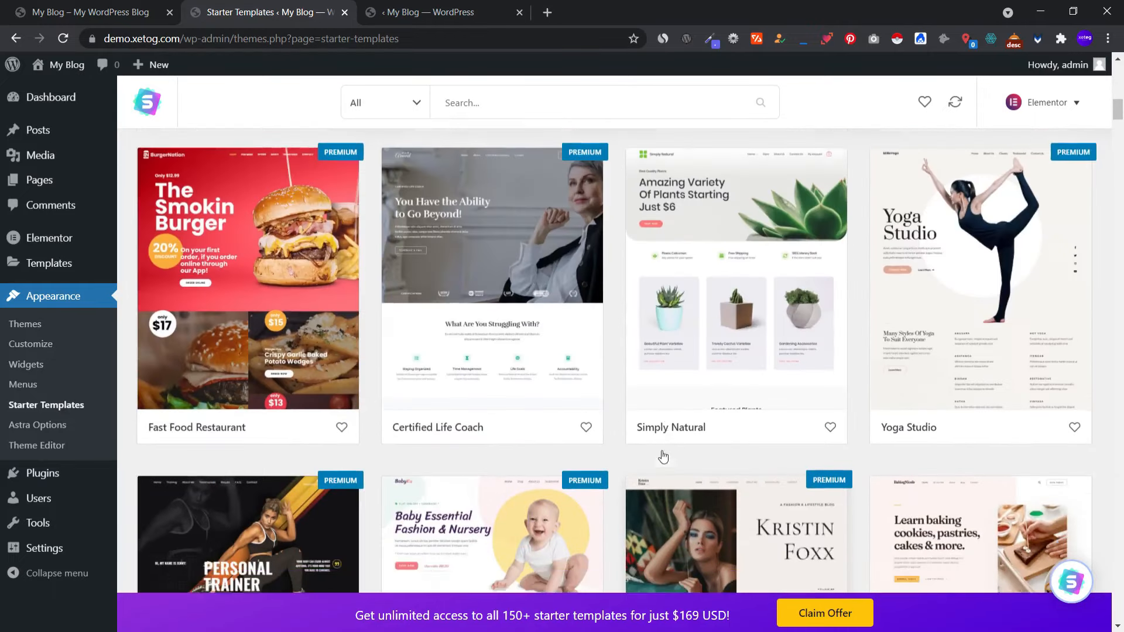
scroll(532, 439, "down", 12)
scroll(560, 448, "up", 5)
scroll(560, 448, "up", 3)
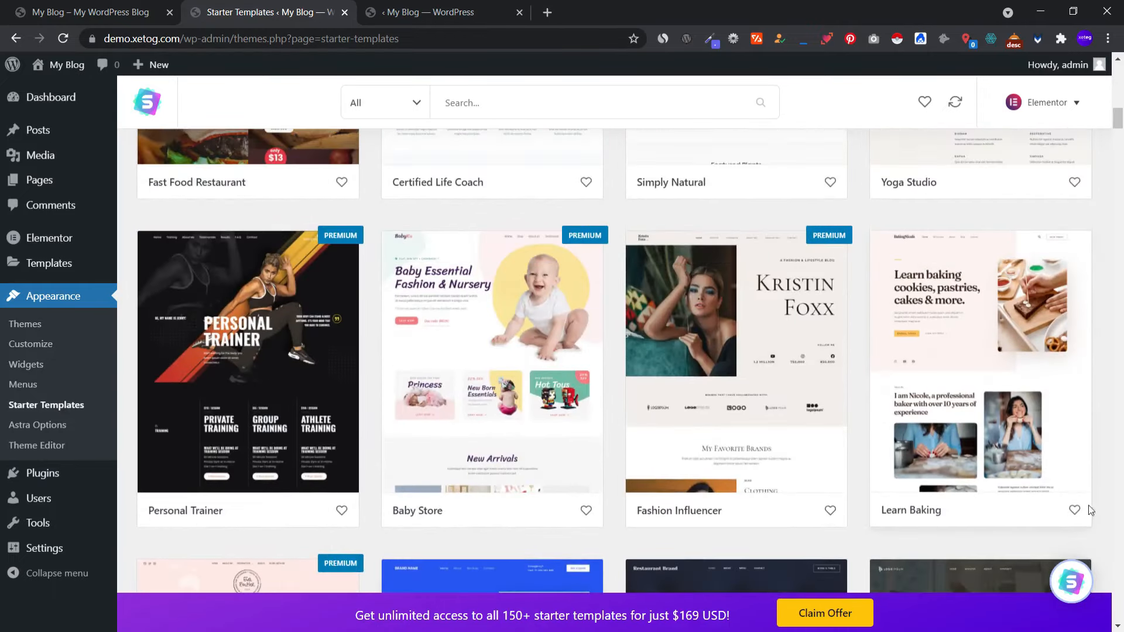
scroll(236, 360, "up", 10)
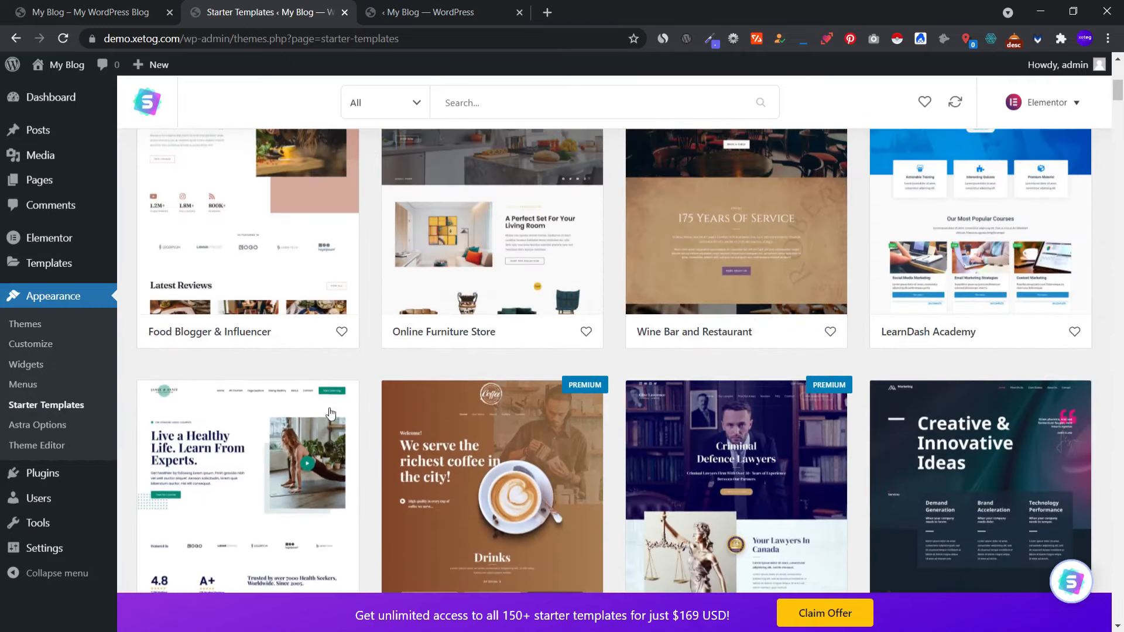
- Choose the Online Health Coach template for a complete site import, skipping the missing premium LearnDash plugins
scroll(333, 413, "down", 2)
left_click(333, 413)
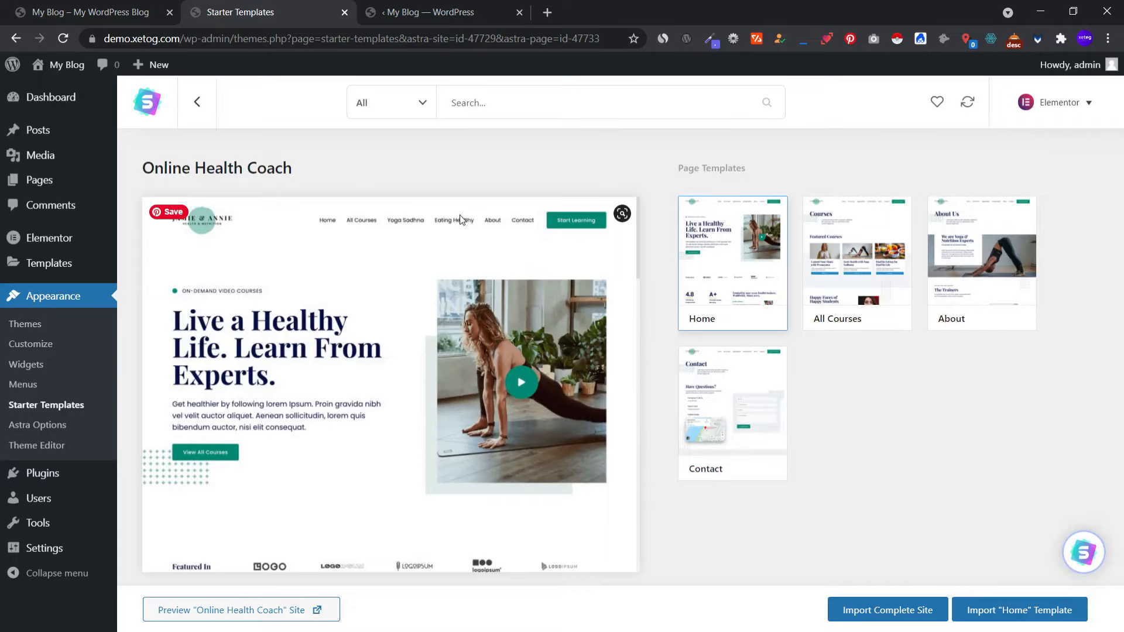
left_click(877, 612)
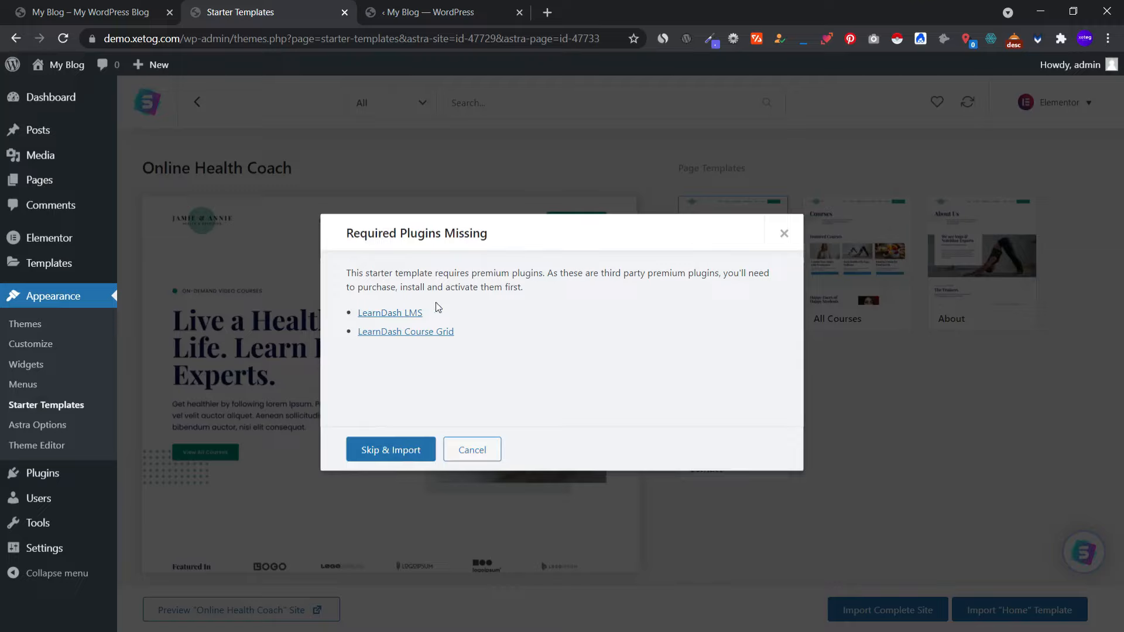
left_click(394, 457)
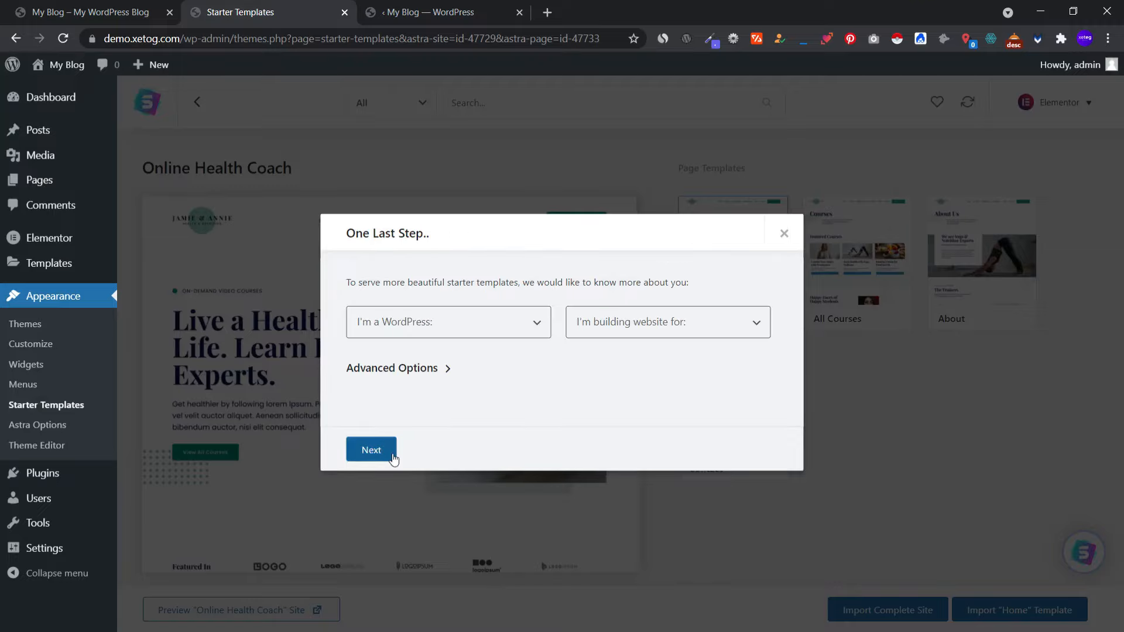
- Answer the import questions with Intermediate and Myself/My company, and start the import without giving contact details
left_click(454, 324)
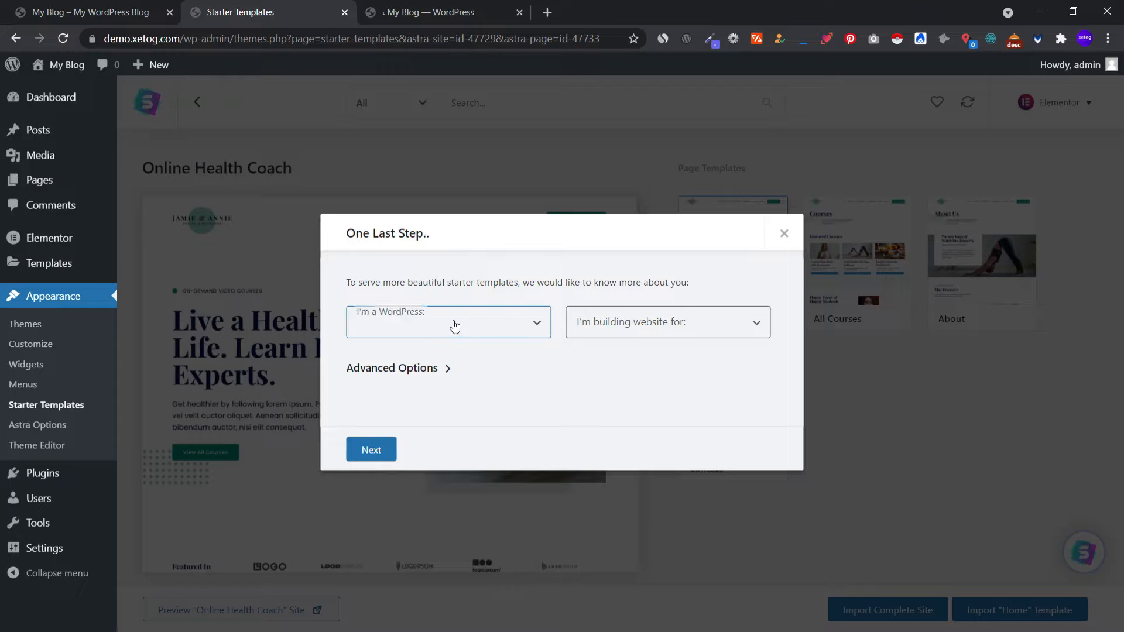
left_click(404, 372)
left_click(667, 321)
left_click(615, 369)
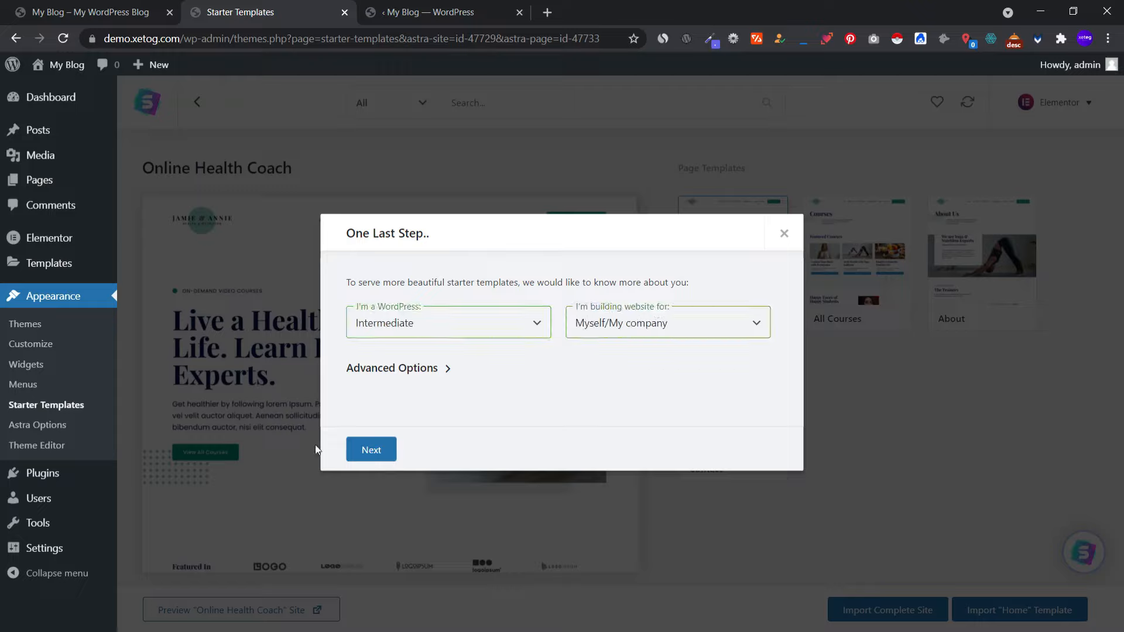
left_click(375, 461)
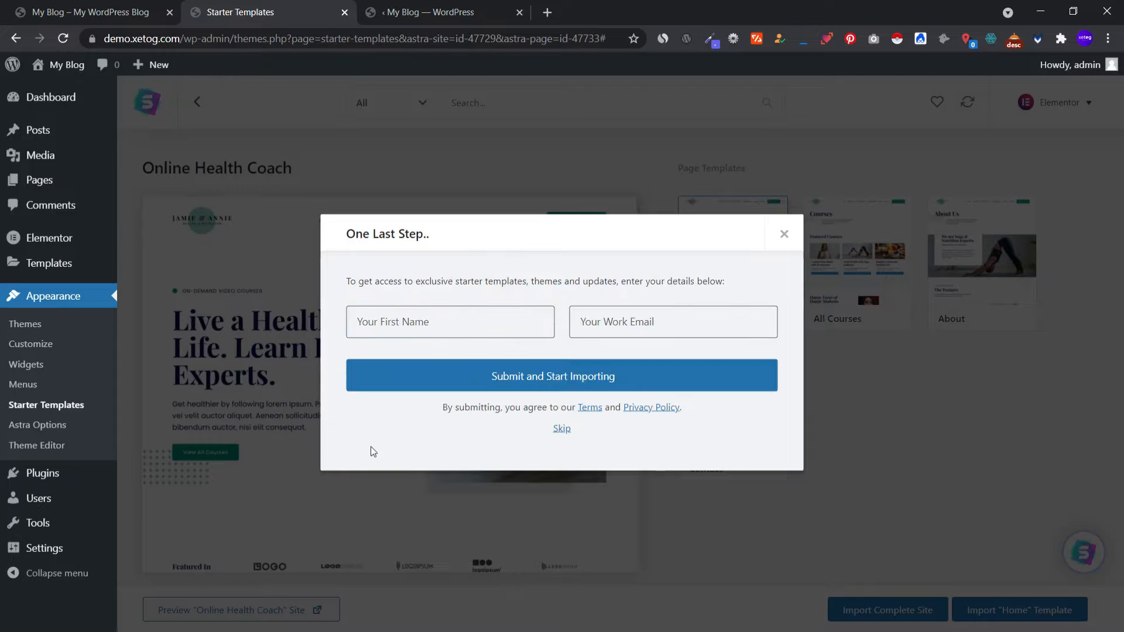
left_click(561, 430)
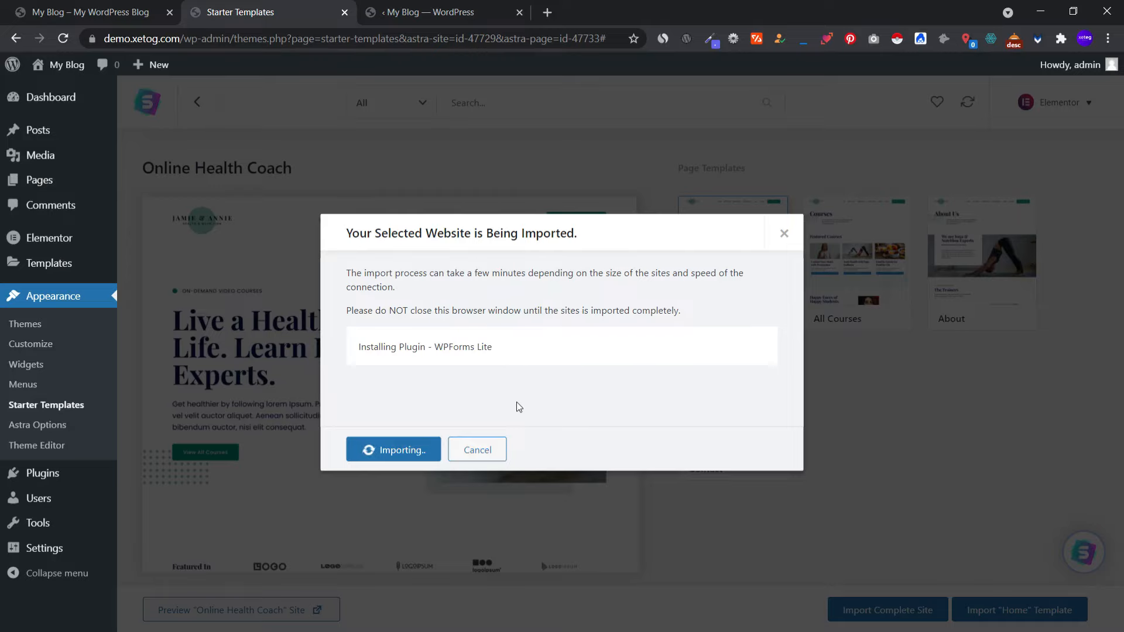
- Look over the Elementor Getting Started page during the import, and return to the Starter Templates page
left_click(410, 11)
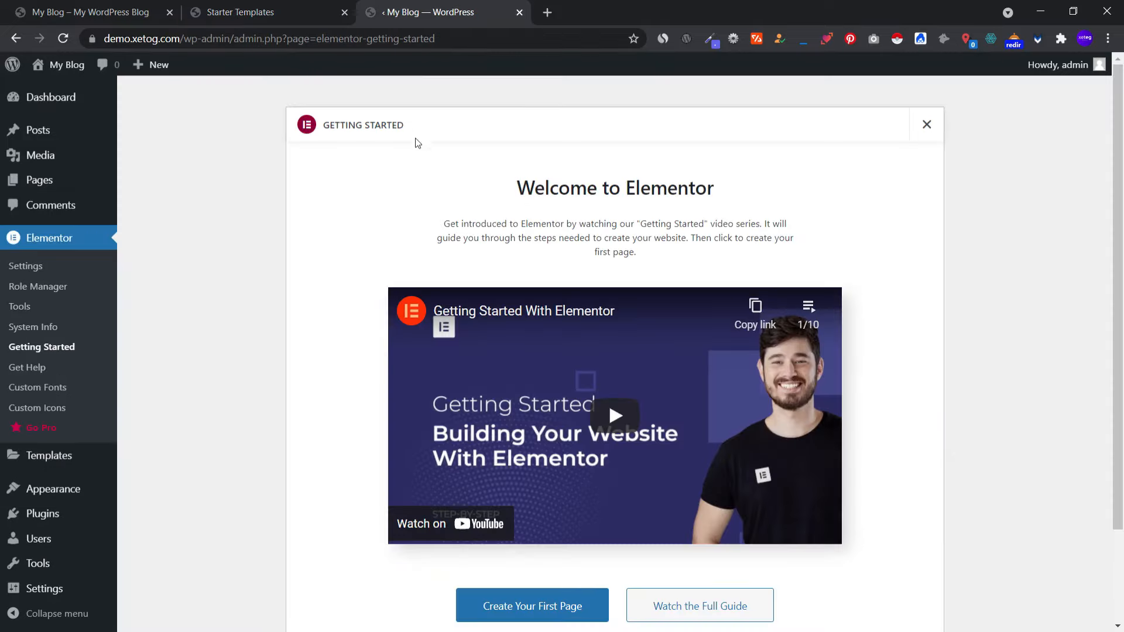
scroll(426, 222, "down", 2)
scroll(414, 233, "up", 3)
left_click(325, 8)
left_click(410, 8)
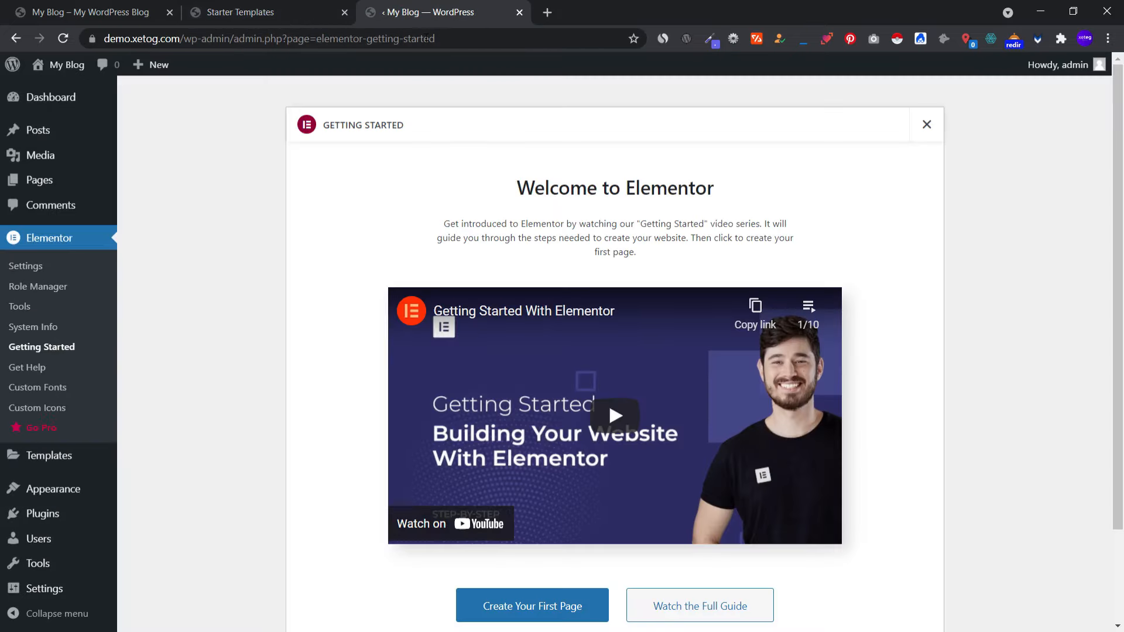
double_click(632, 192)
left_click(649, 185)
double_click(634, 195)
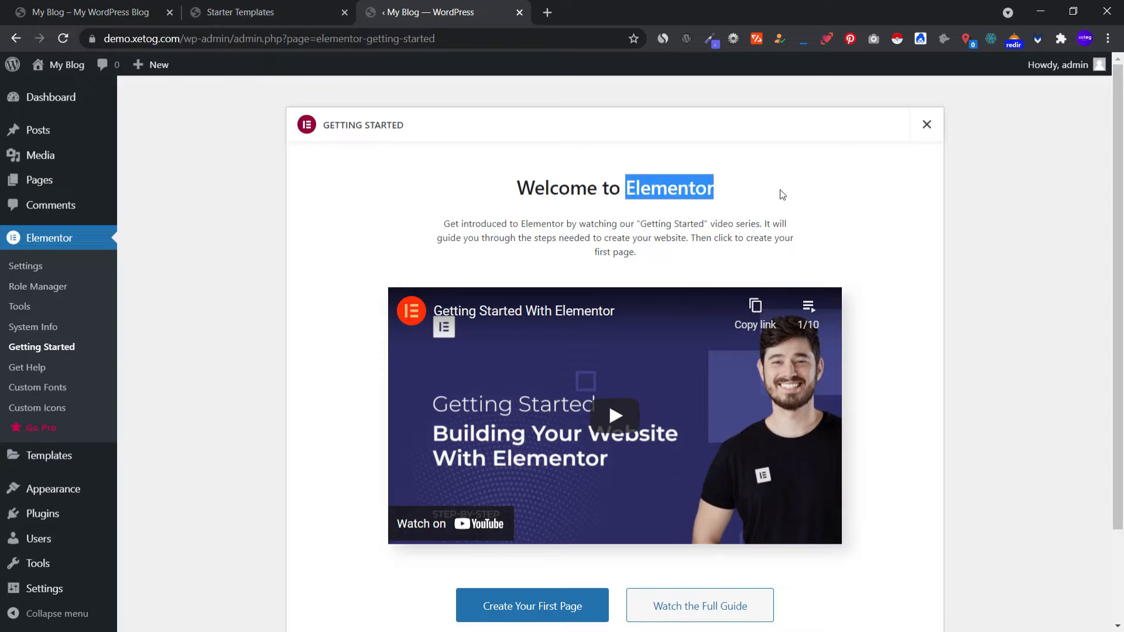
left_click(278, 6)
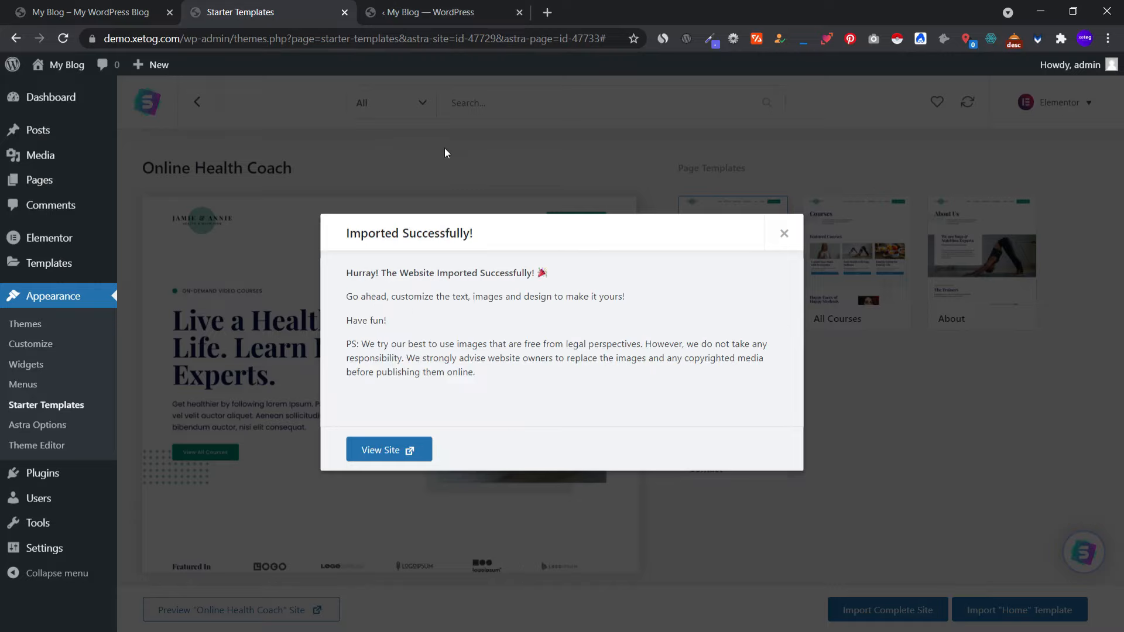
- Open the imported site in place of the old My Blog browser tab and look through its home page
left_click(399, 446)
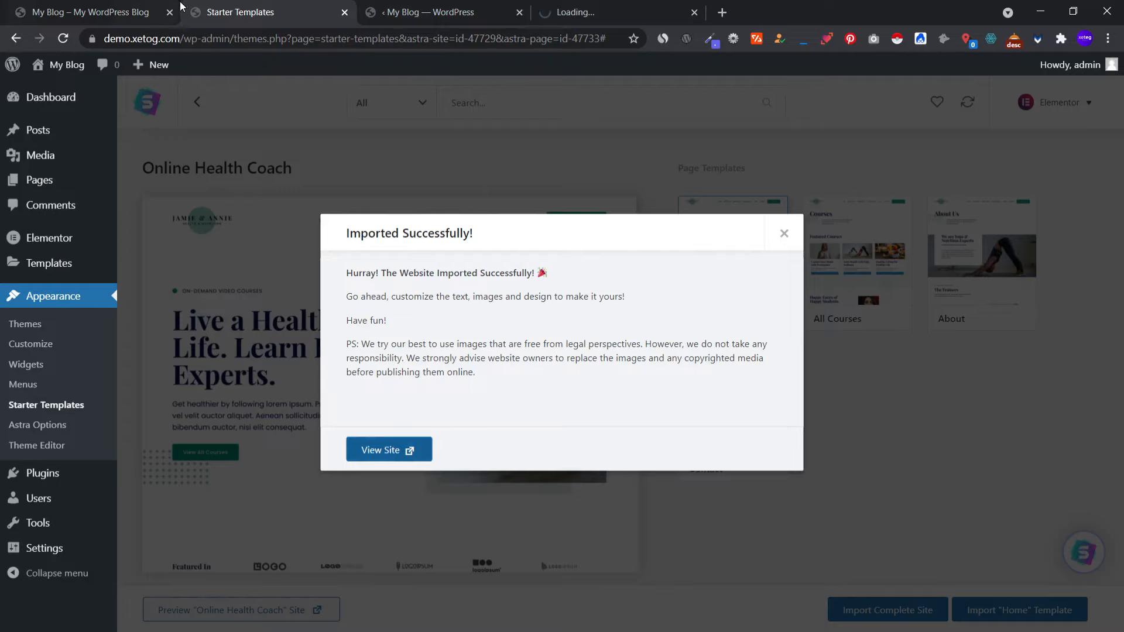
left_click(170, 13)
left_click(439, 7)
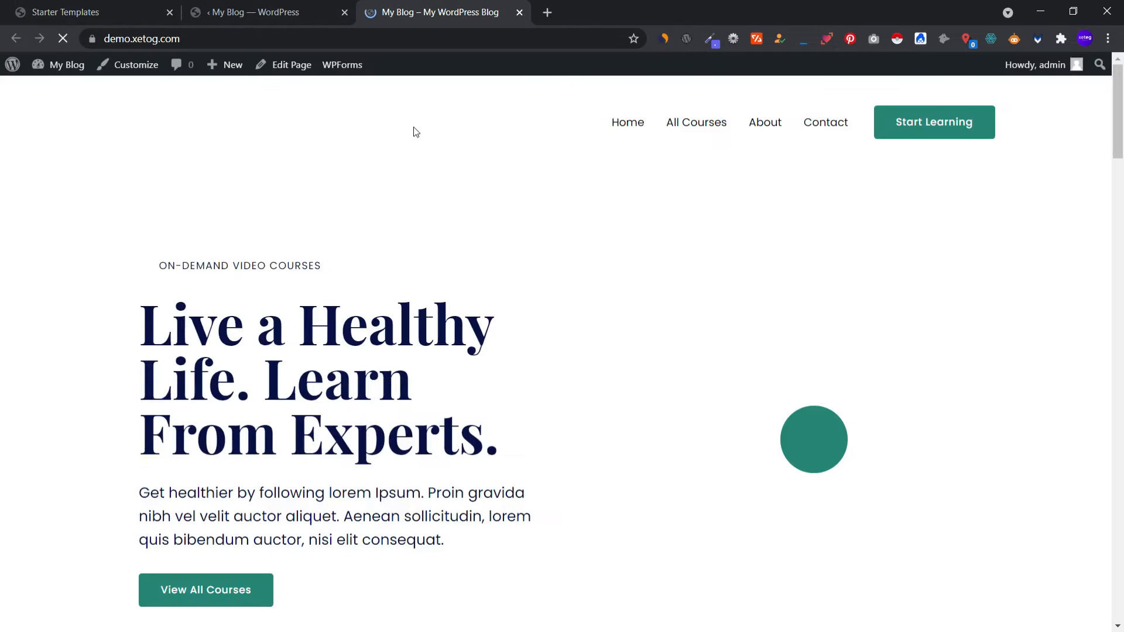
scroll(682, 349, "down", 6)
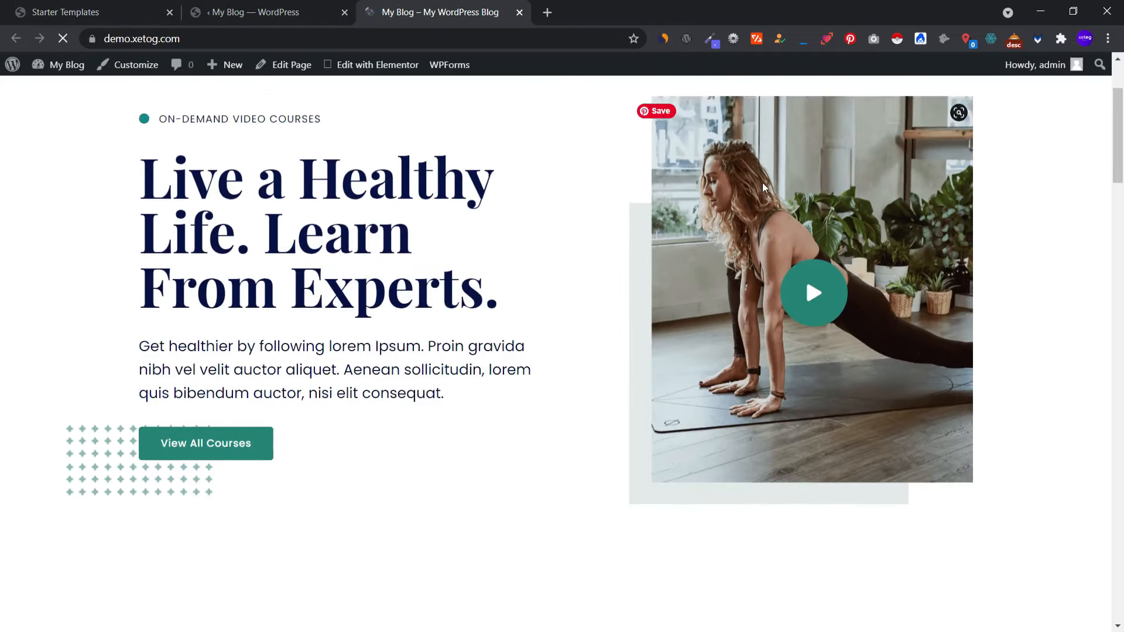
scroll(682, 349, "down", 20)
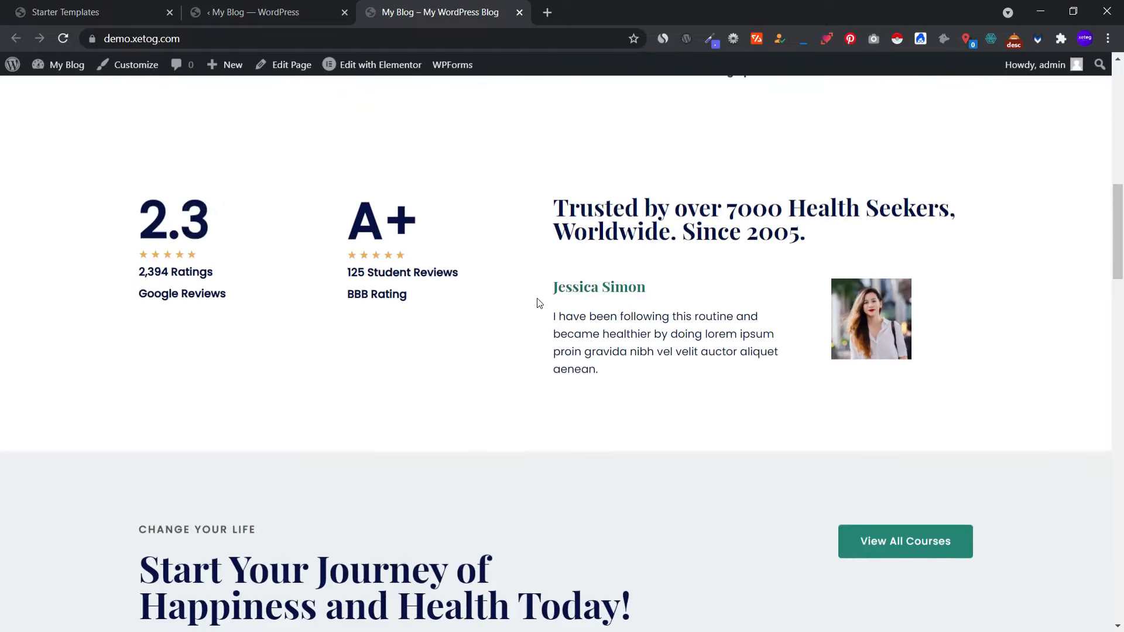
scroll(523, 294, "down", 15)
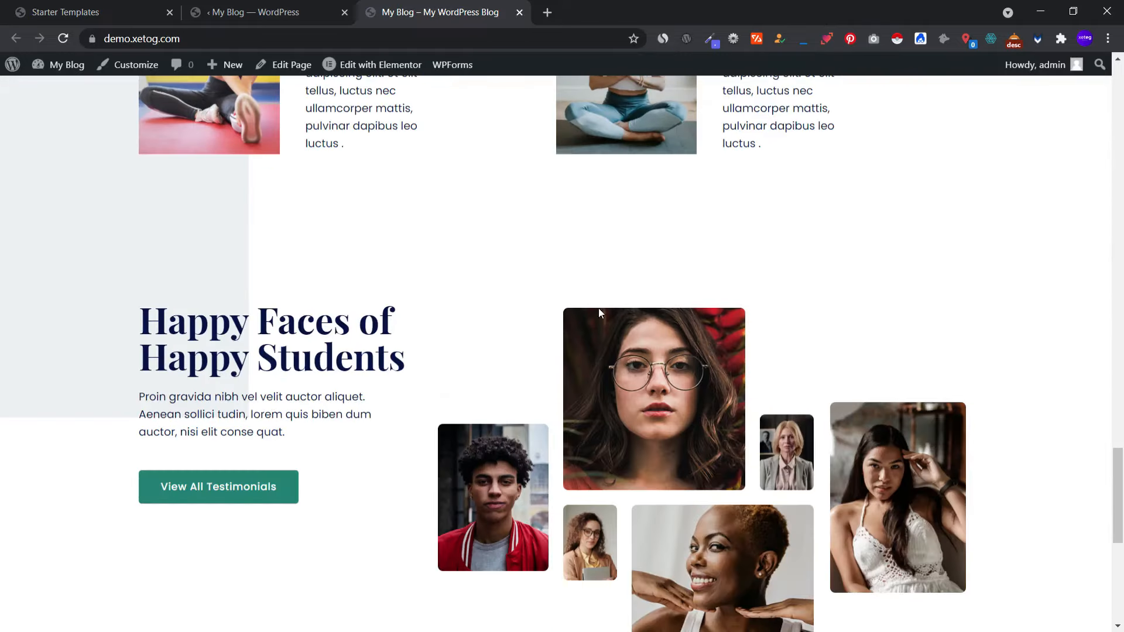
scroll(382, 466, "up", 20)
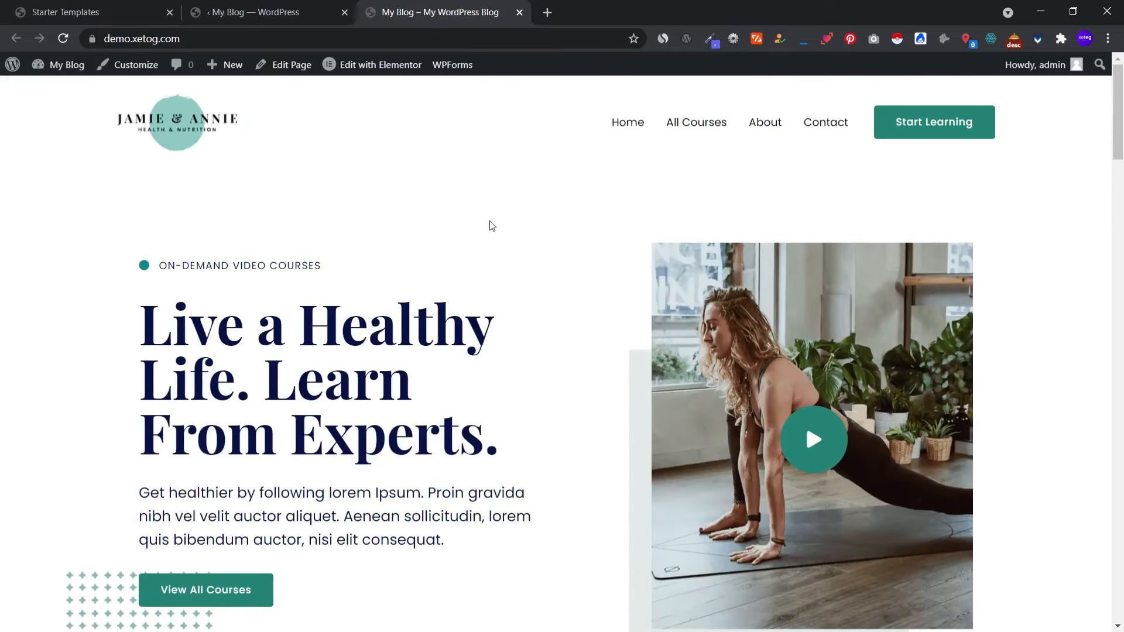
- Close the imported site's browser tab and return to the Starter Templates import dialog
left_click(266, 11)
left_click(64, 12)
left_click(275, 12)
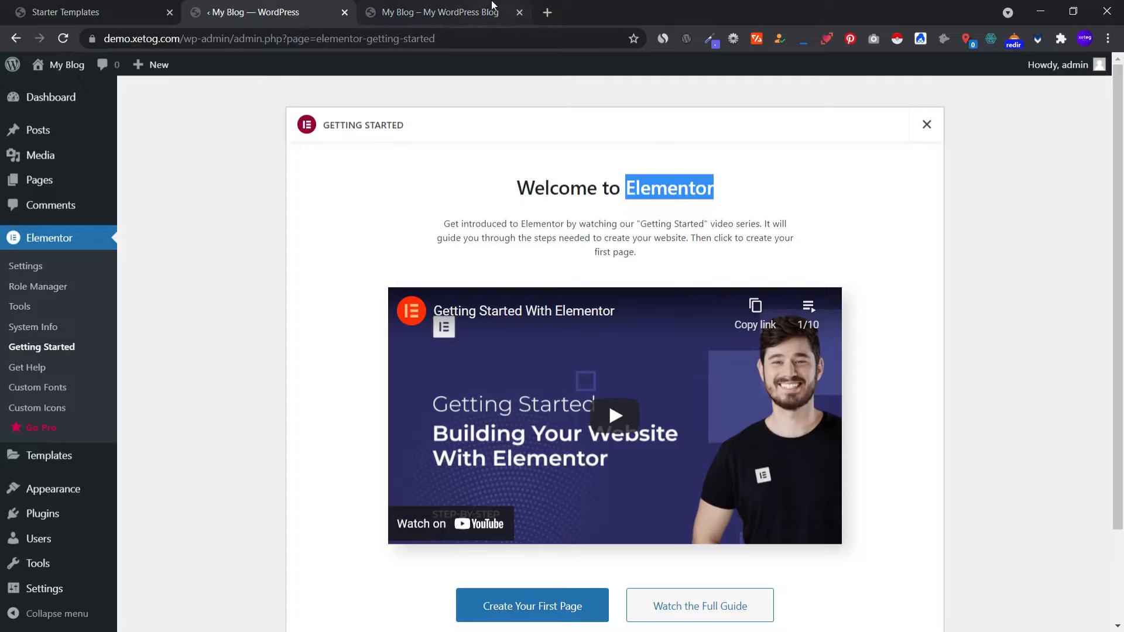
left_click(519, 12)
left_click(63, 13)
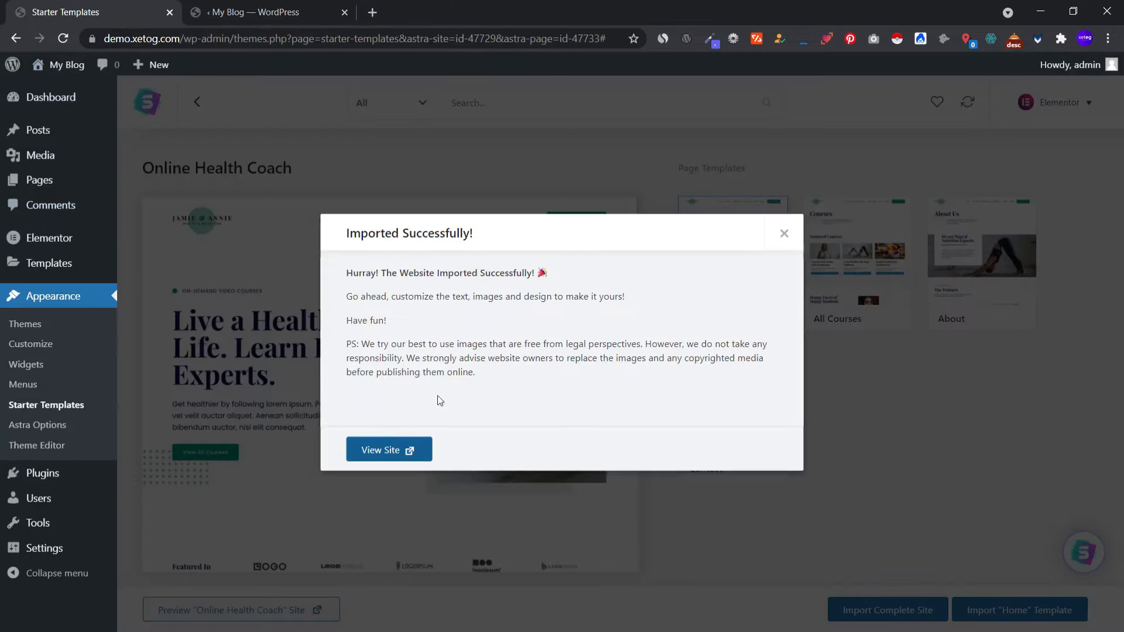
- View the imported site from the import dialog and open its home page in the Elementor editor
left_click(401, 449)
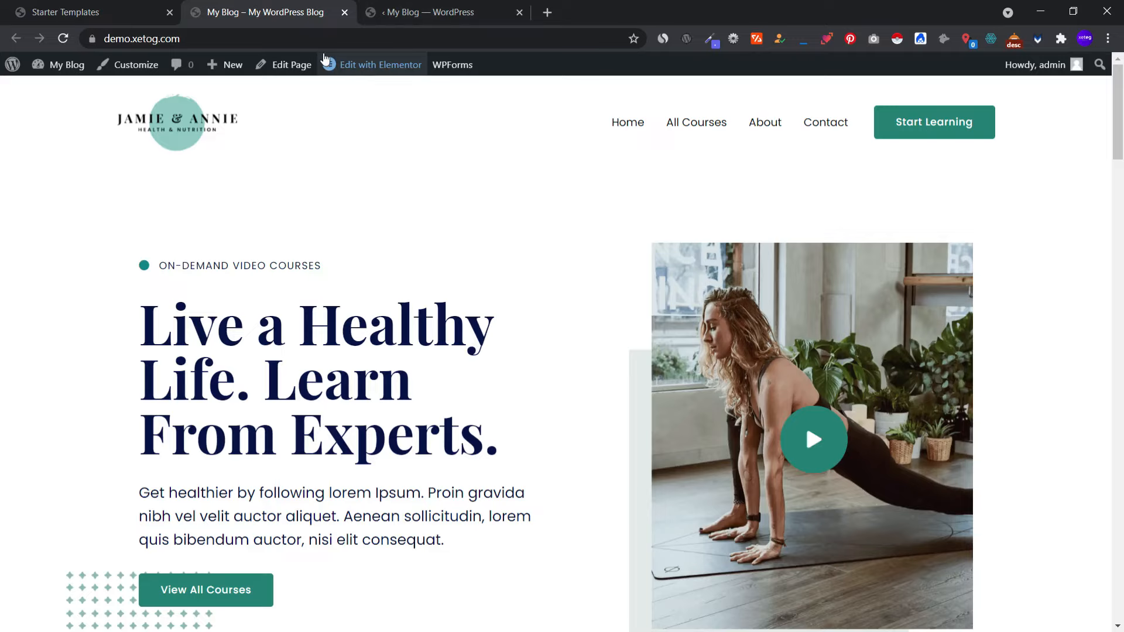
mouse_move(343, 67)
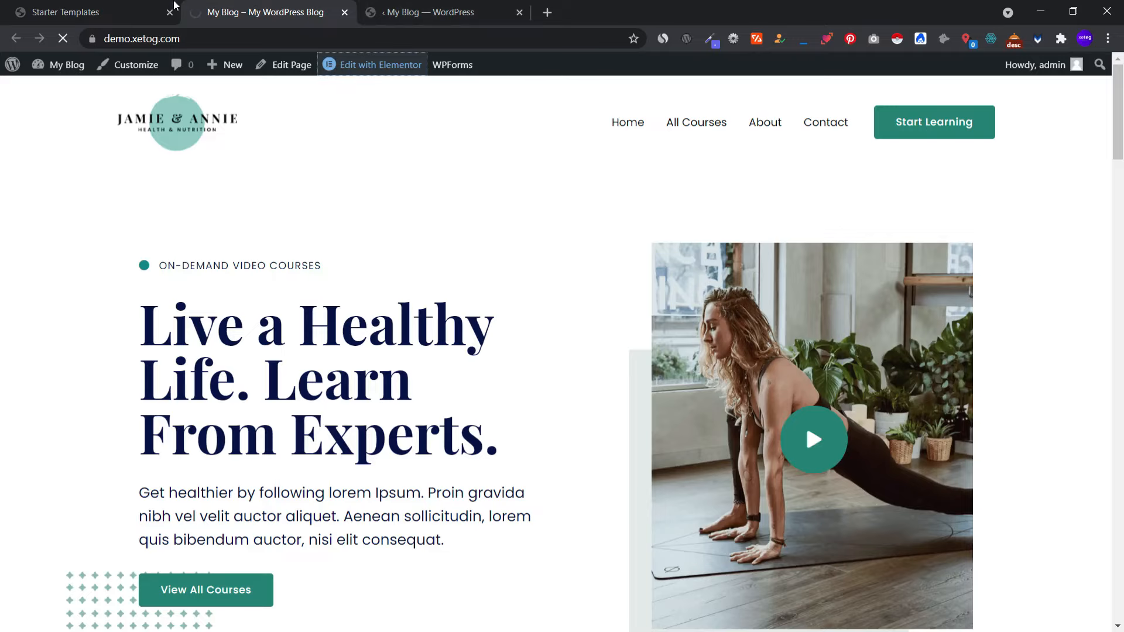
left_click(64, 10)
mouse_move(58, 180)
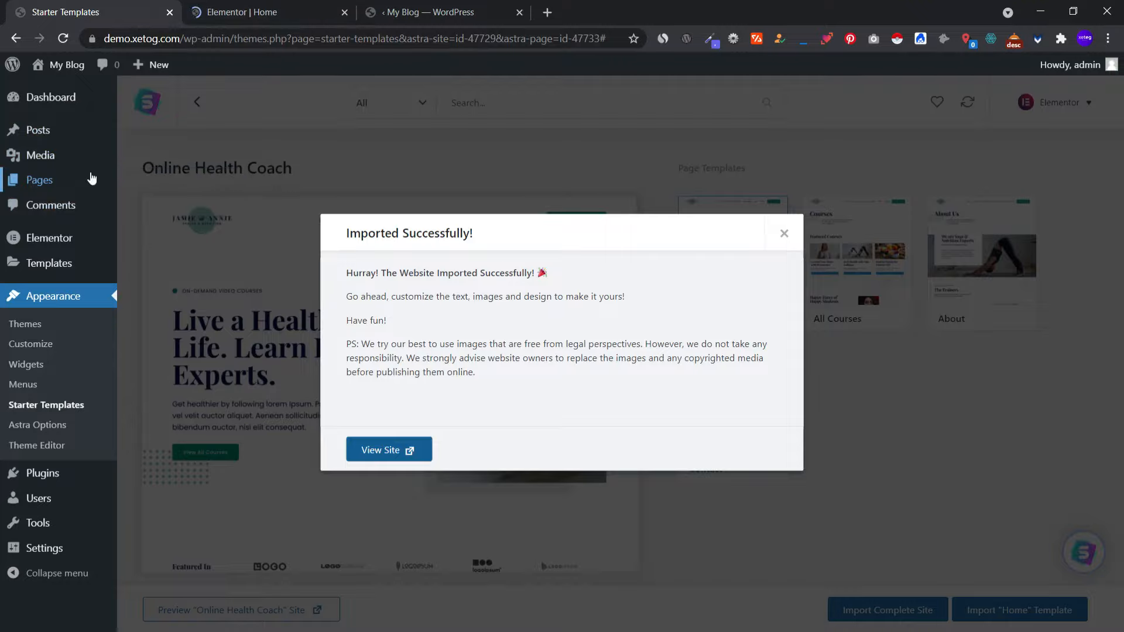
left_click(240, 10)
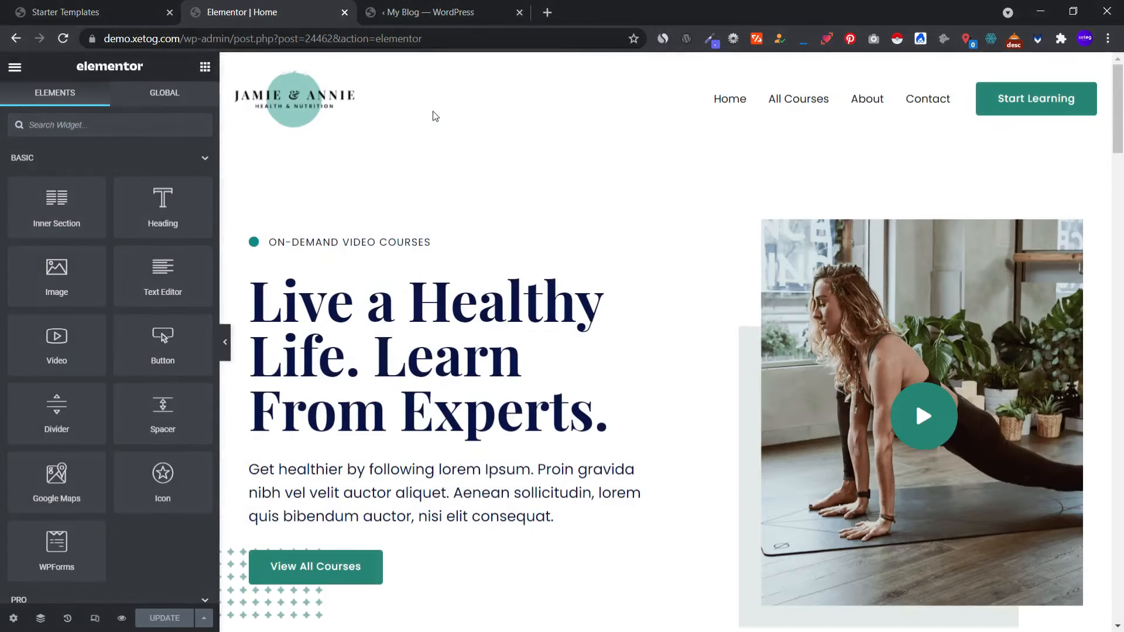
- Inspect the settings of the hero section and its heading, icon list, image, play icon and View All Courses button
scroll(433, 161, "down", 6)
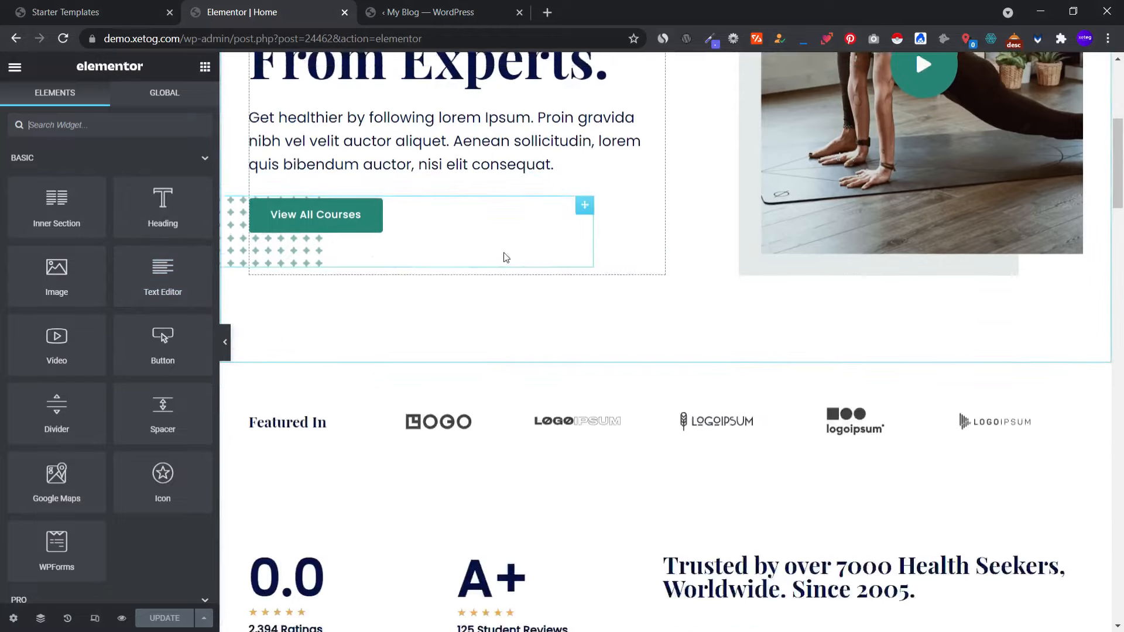
scroll(502, 253, "up", 6)
left_click_drag(1116, 111, 995, 117)
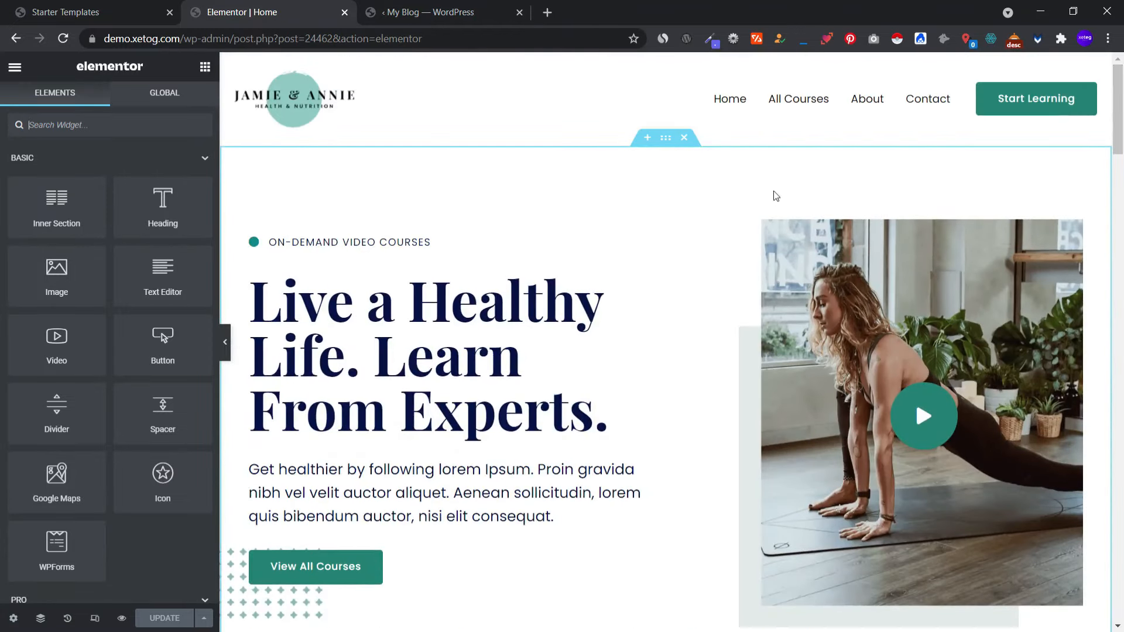
left_click(676, 141)
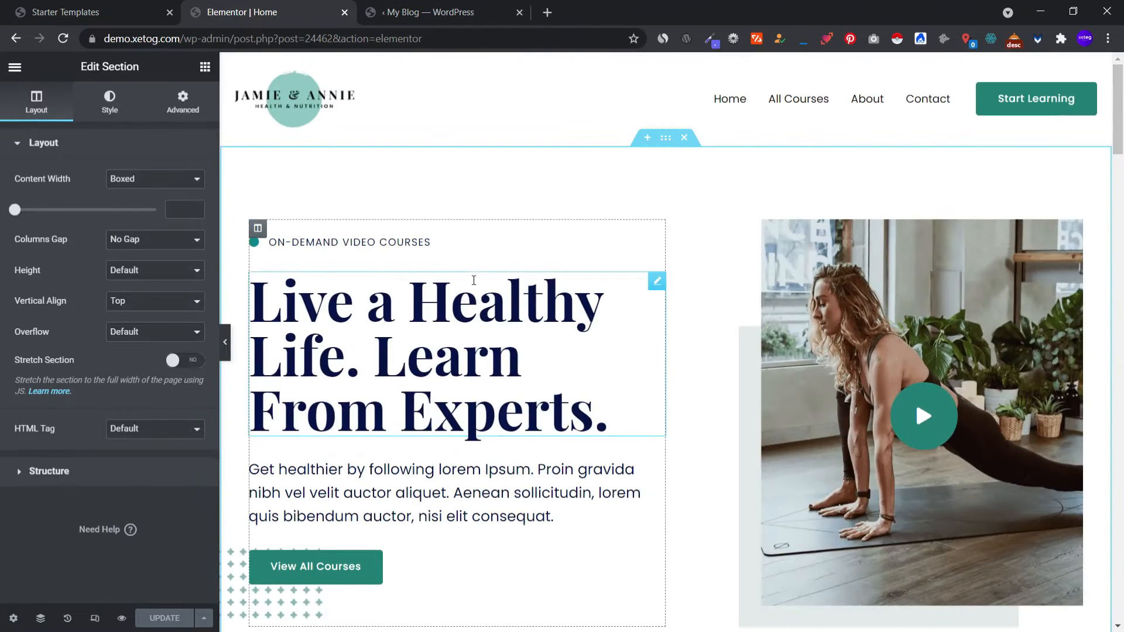
left_click(658, 284)
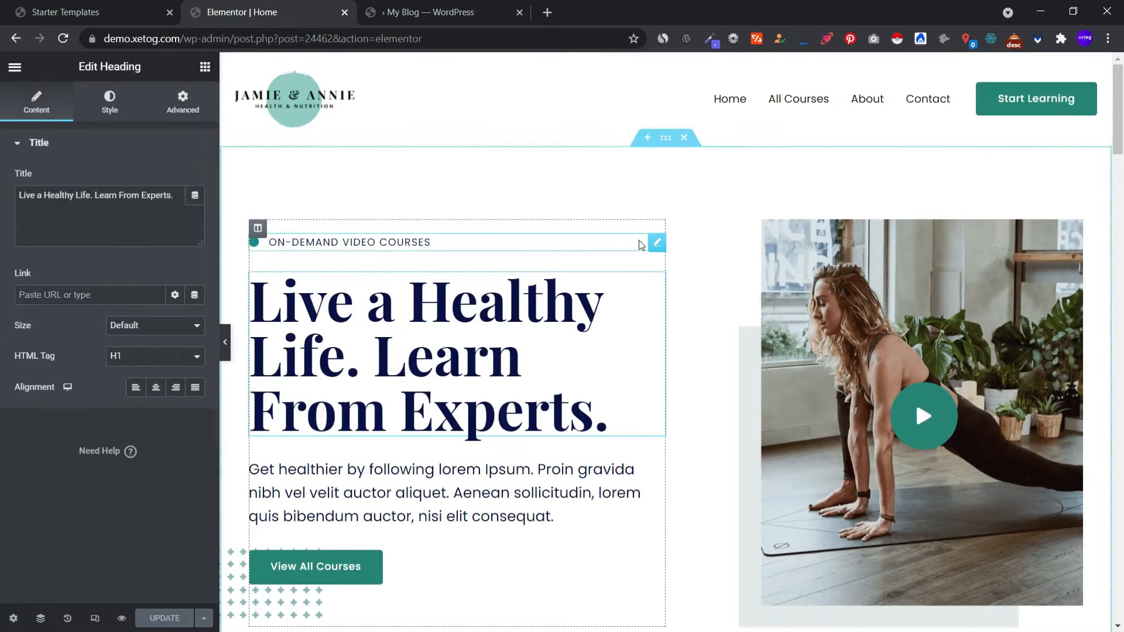
left_click(656, 242)
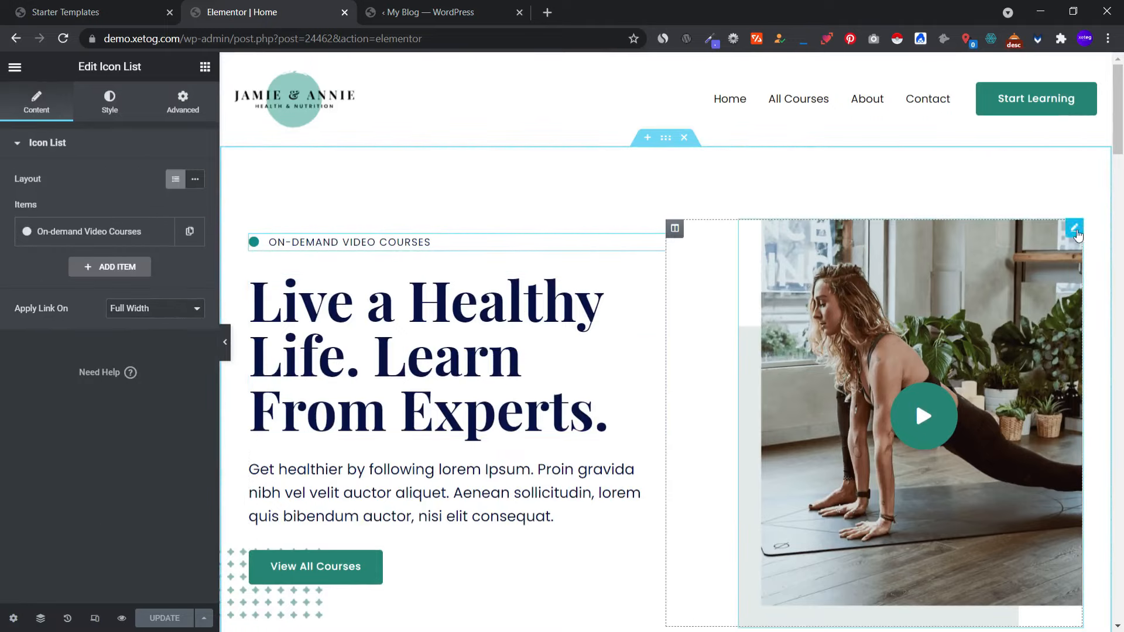
left_click(1075, 231)
scroll(973, 379, "down", 1)
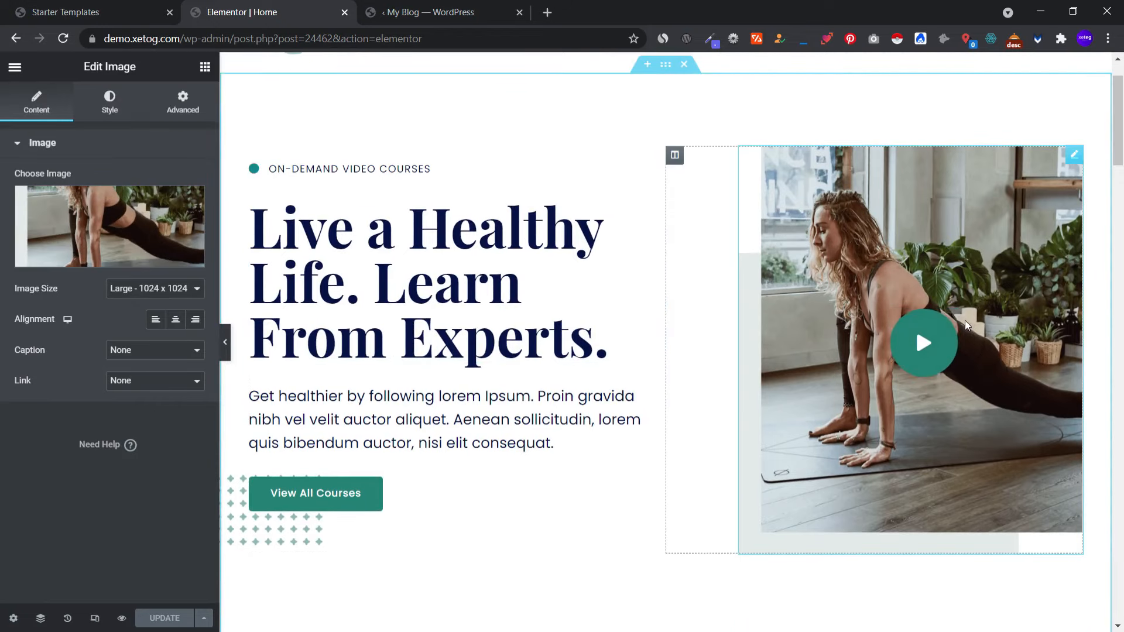
left_click(925, 348)
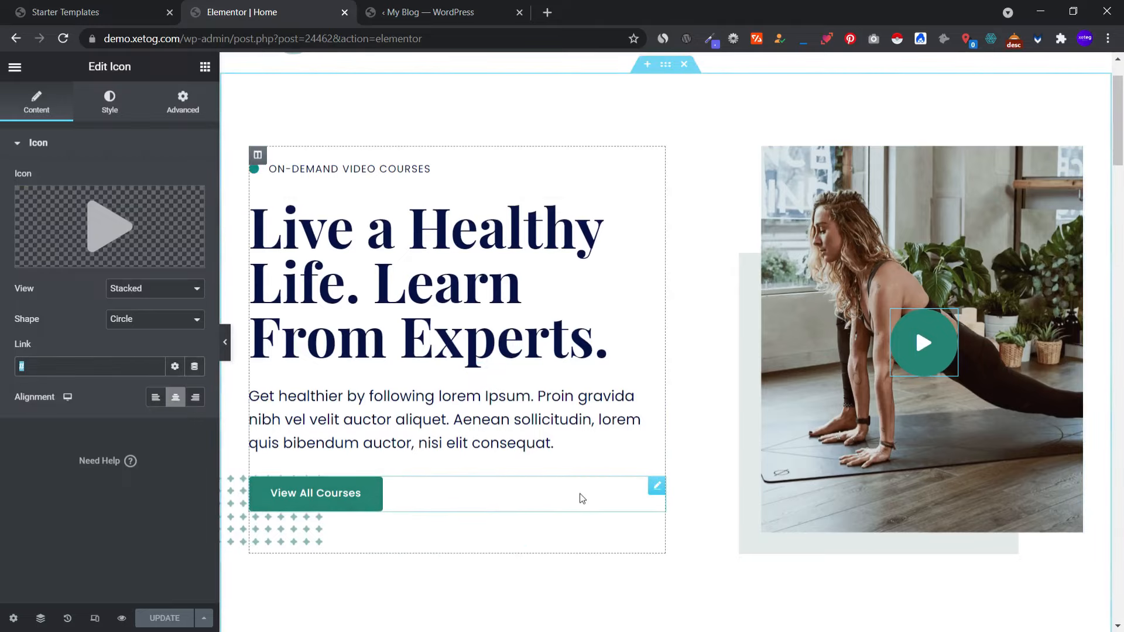
left_click(658, 487)
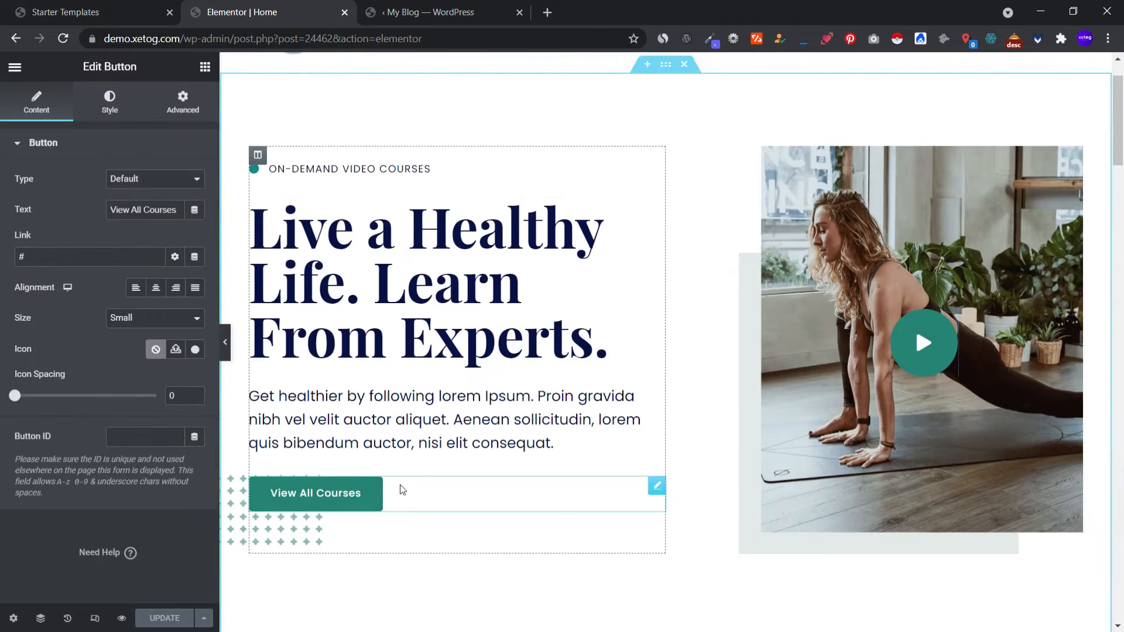
- Look through the imported home page from its header to the newsletter footer, including the ratings, courses, features and trainers sections
scroll(368, 495, "up", 2)
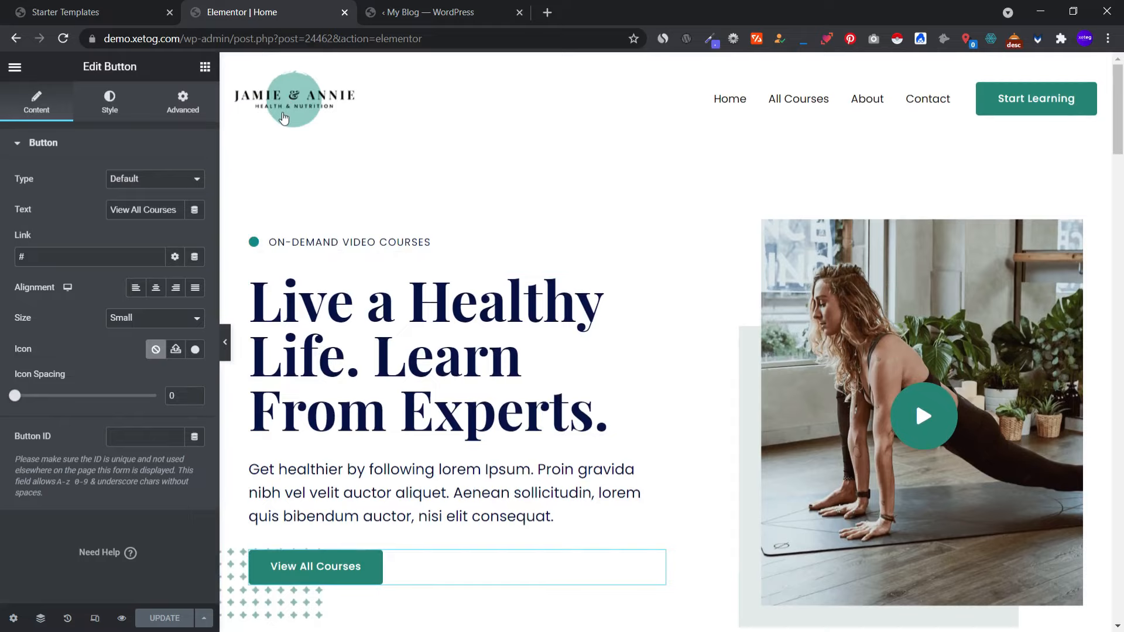
scroll(521, 306, "down", 5)
scroll(567, 306, "down", 5)
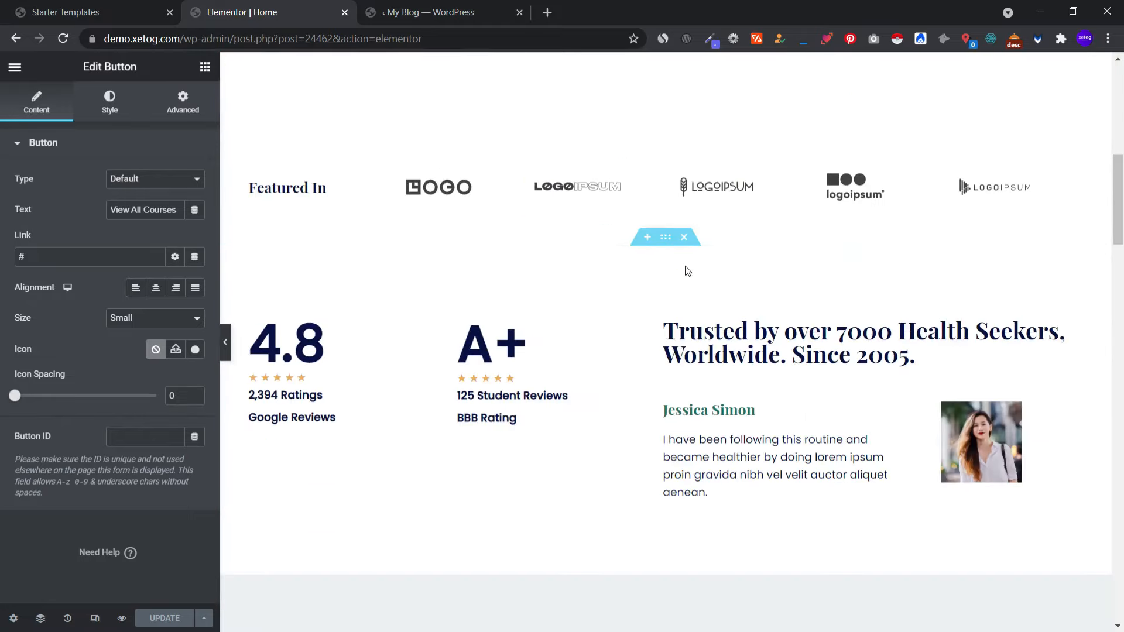
scroll(687, 271, "down", 2)
scroll(683, 252, "up", 10)
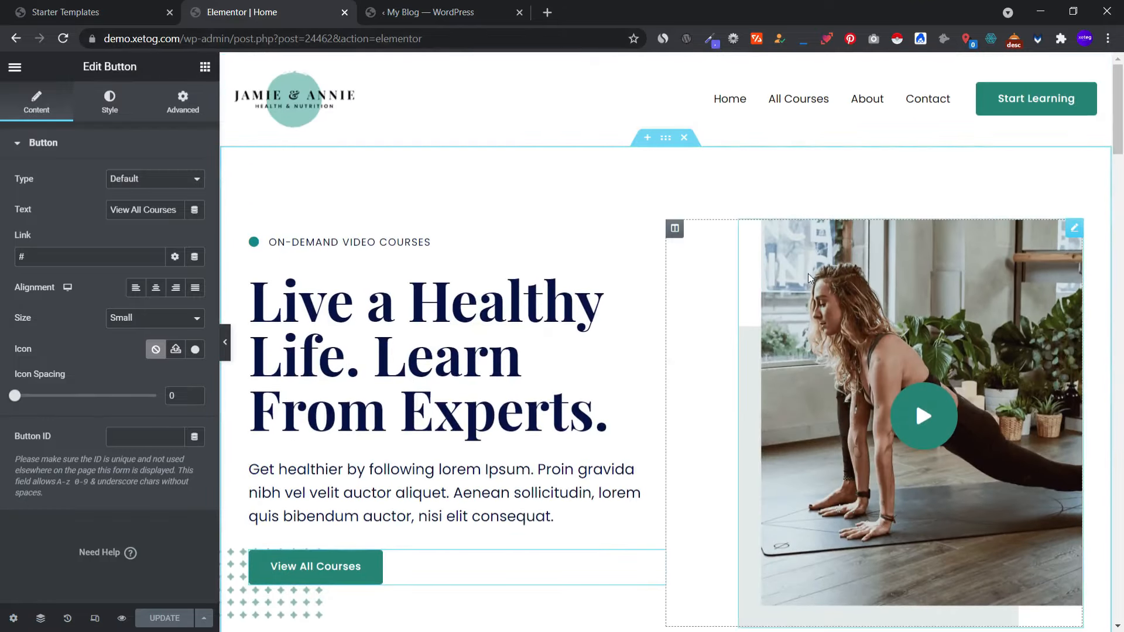
left_click_drag(1118, 120, 1120, 590)
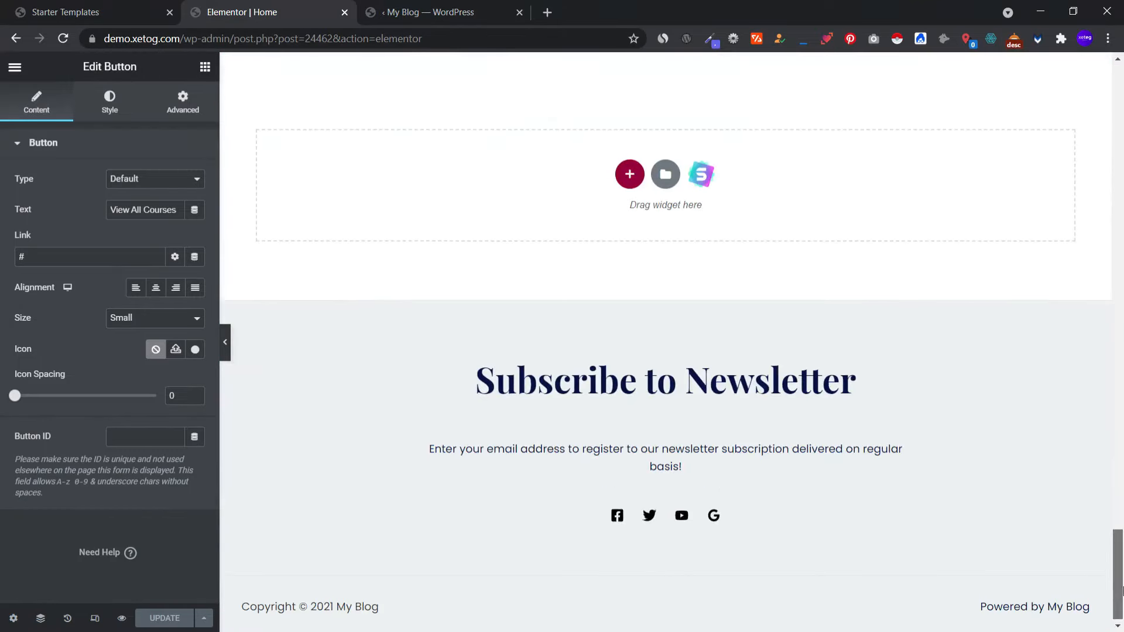
scroll(679, 281, "up", 15)
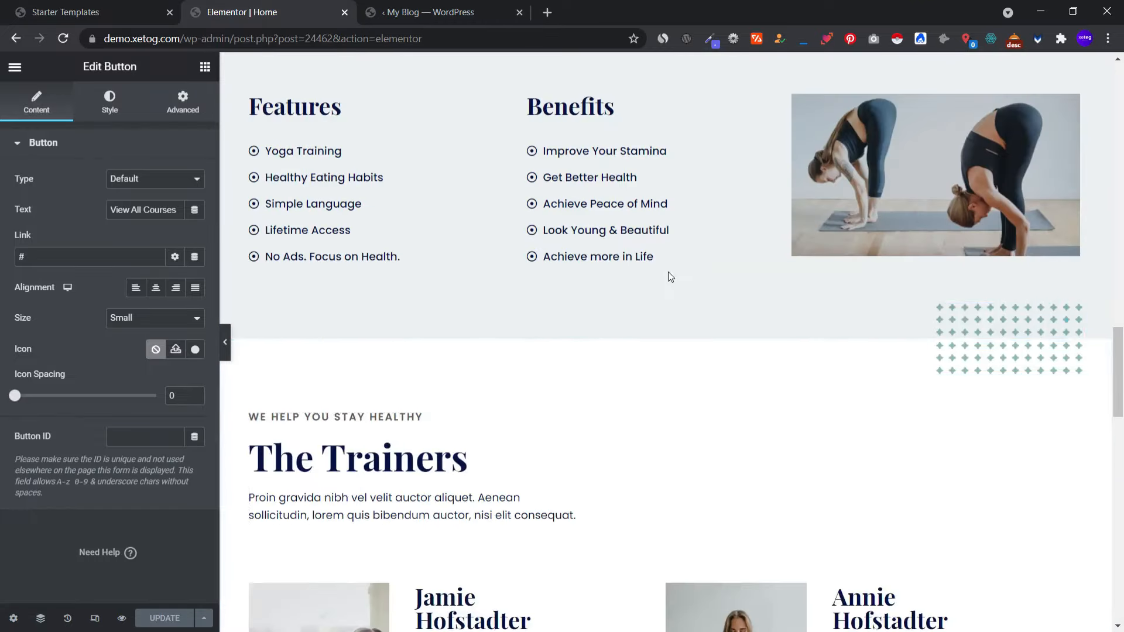
scroll(670, 275, "up", 12)
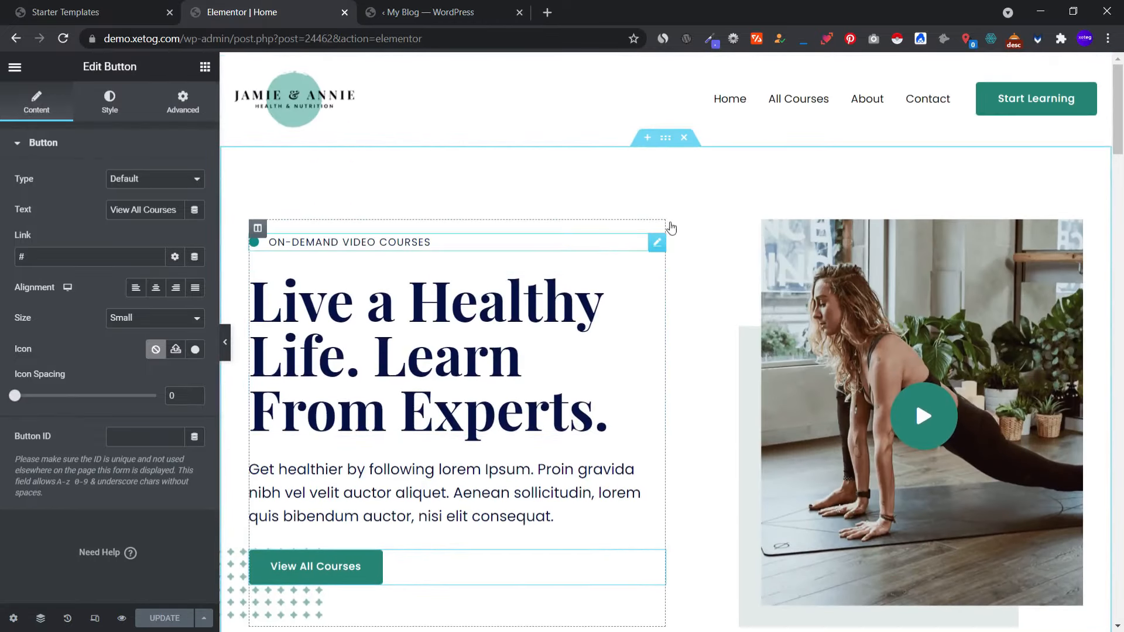
scroll(678, 351, "down", 20)
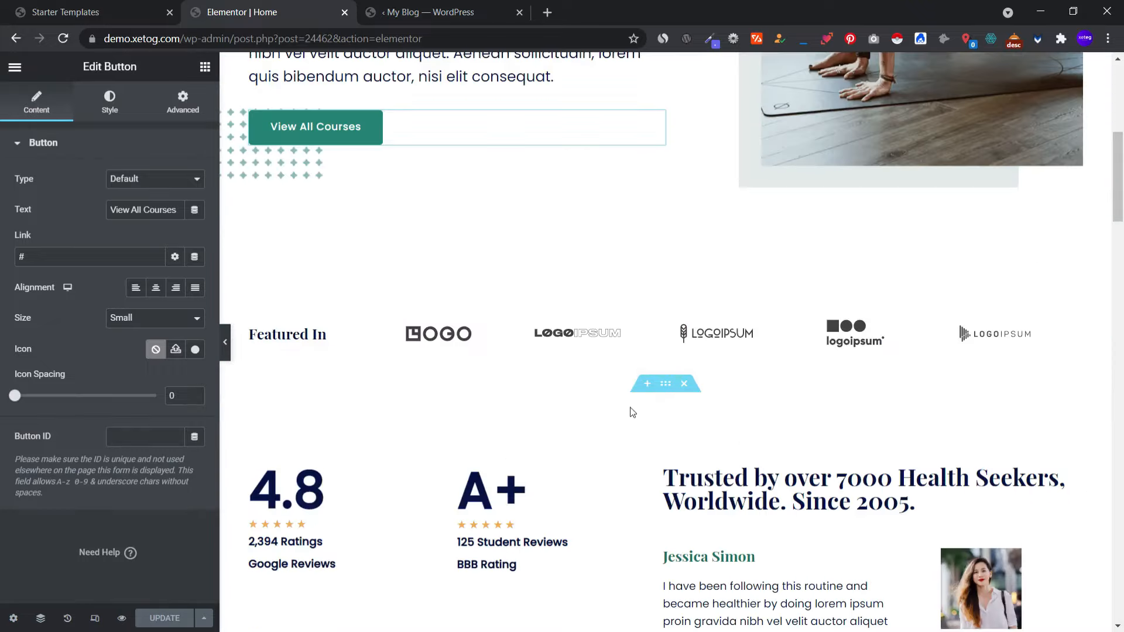
scroll(1108, 468, "down", 10)
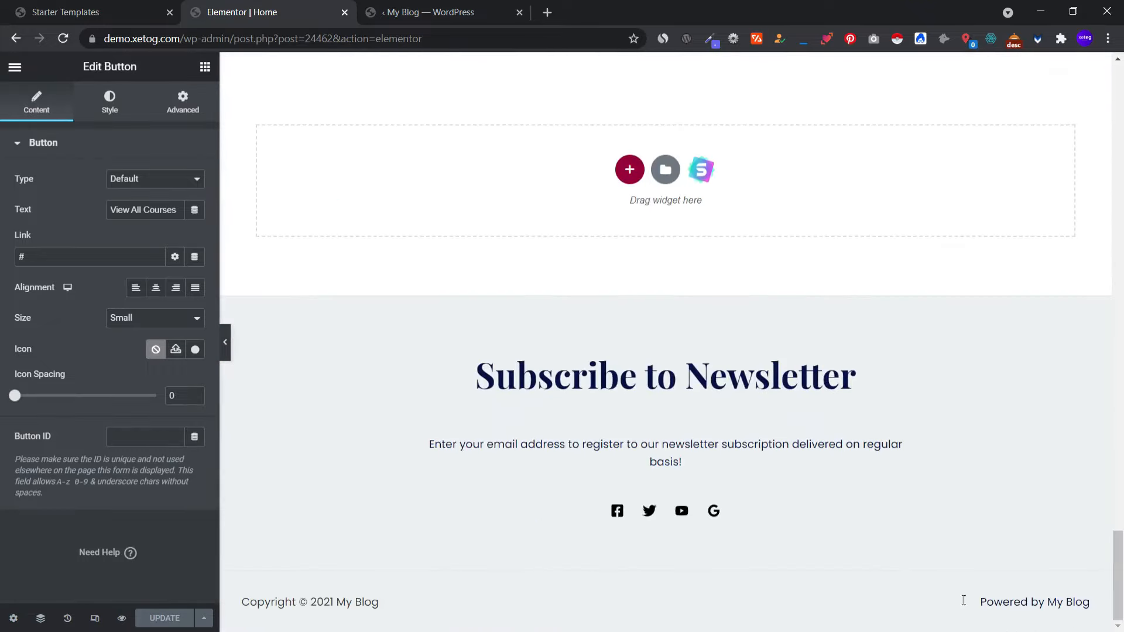
scroll(714, 515, "up", 20)
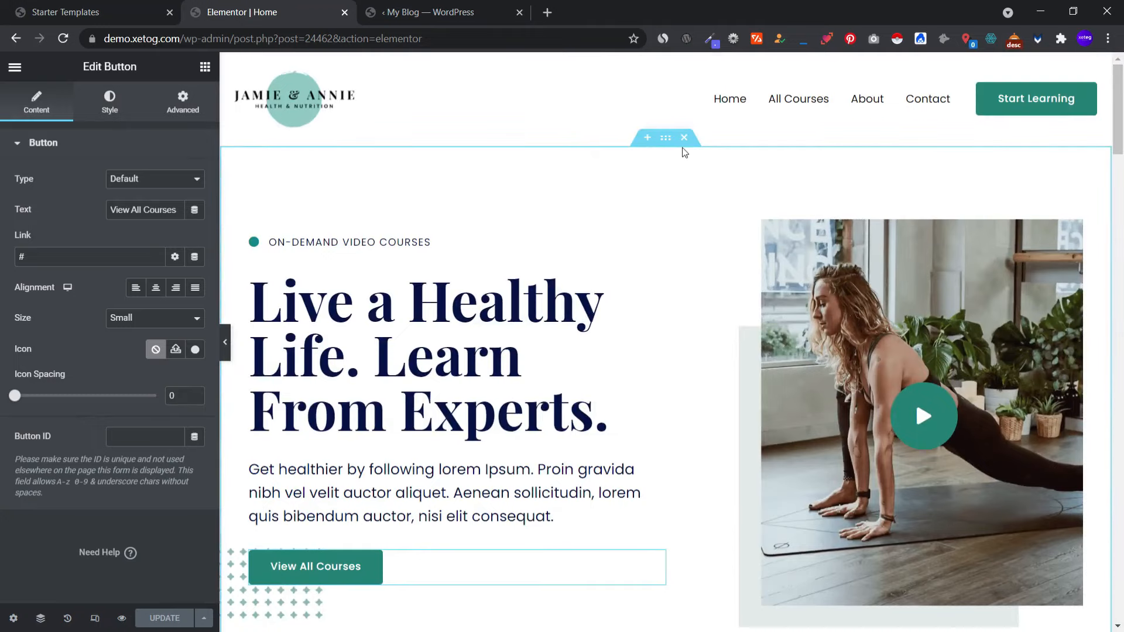
left_click_drag(1119, 123, 1121, 281)
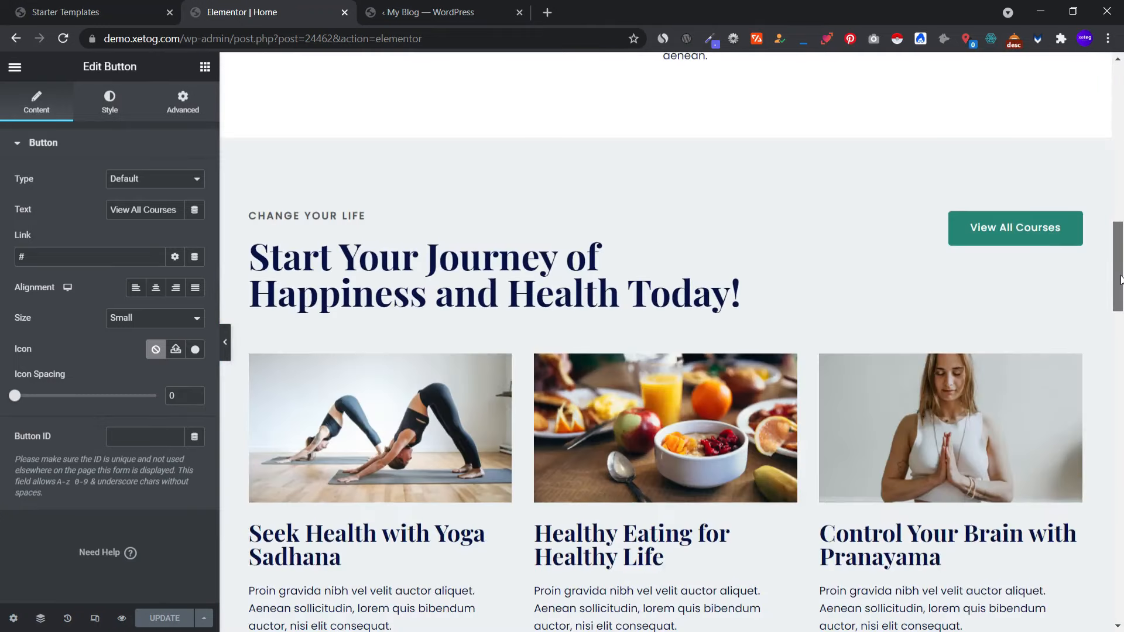
scroll(611, 464, "down", 5)
scroll(483, 428, "down", 5)
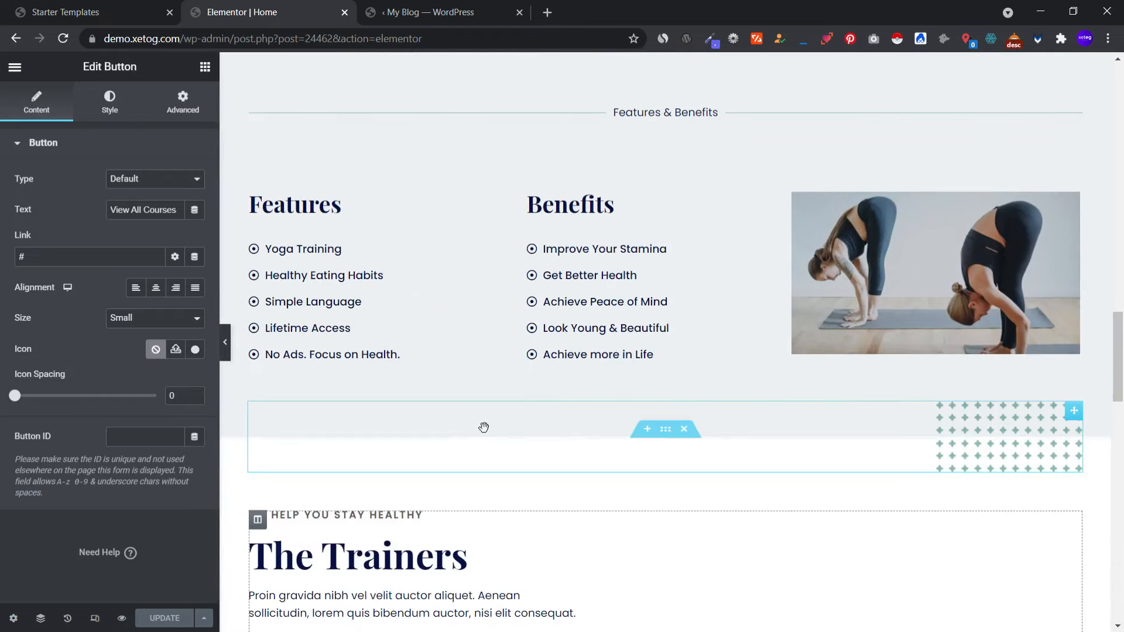
scroll(483, 428, "down", 10)
- Delete all imported content sections between the header and the newsletter footer of the home page
left_click_drag(1118, 485, 1116, 123)
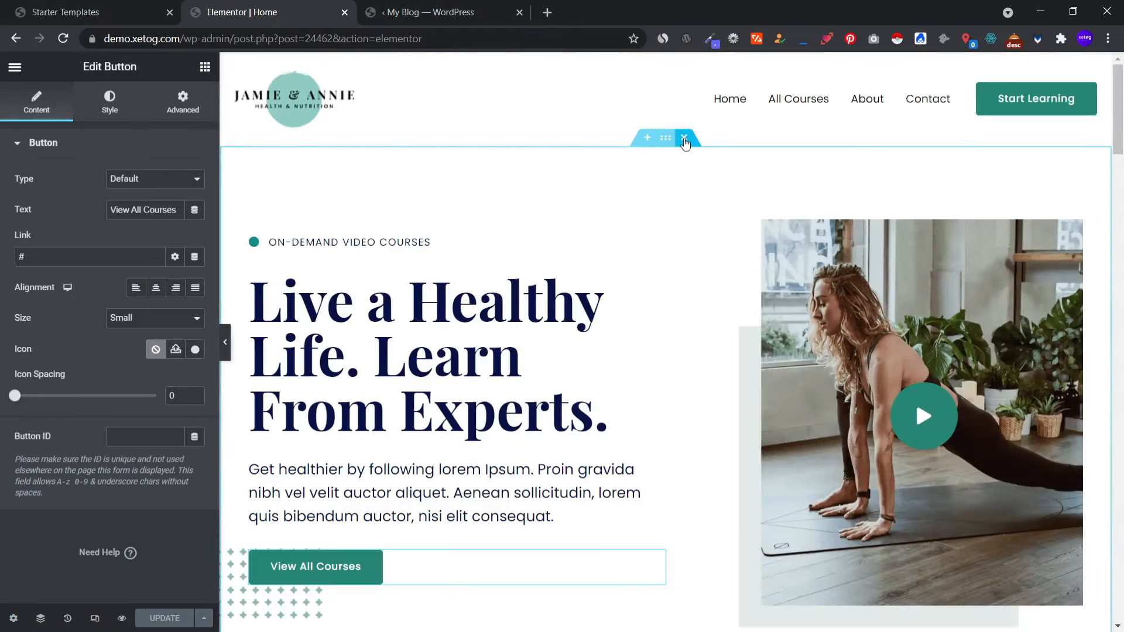
left_click(685, 143)
left_click(684, 141)
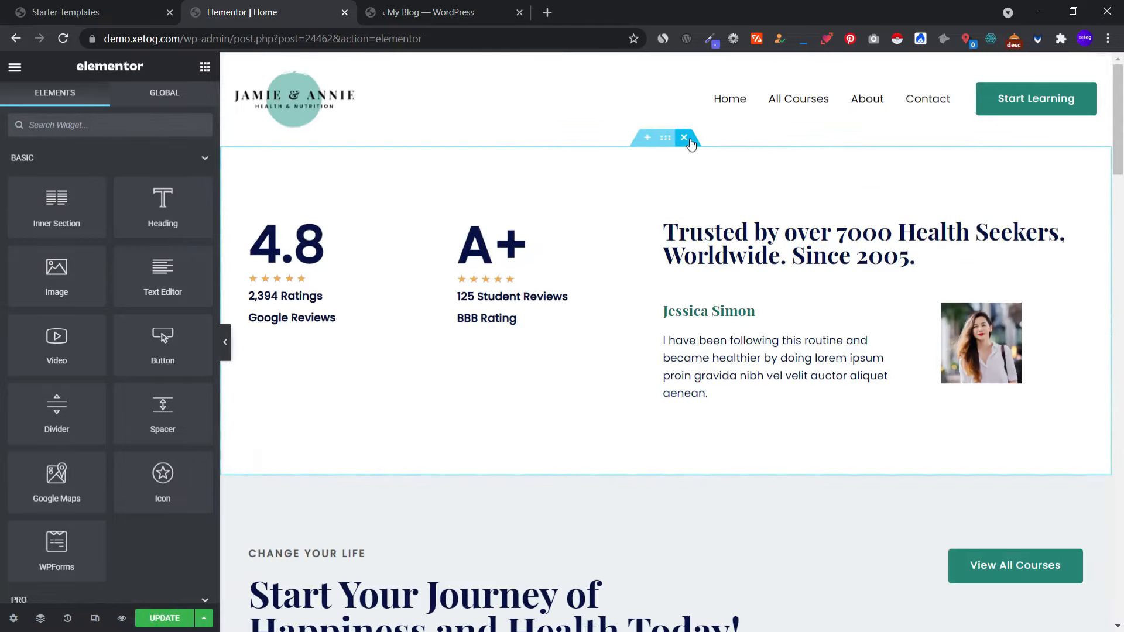
left_click(684, 138)
left_click(684, 138)
left_click(683, 138)
left_click(684, 139)
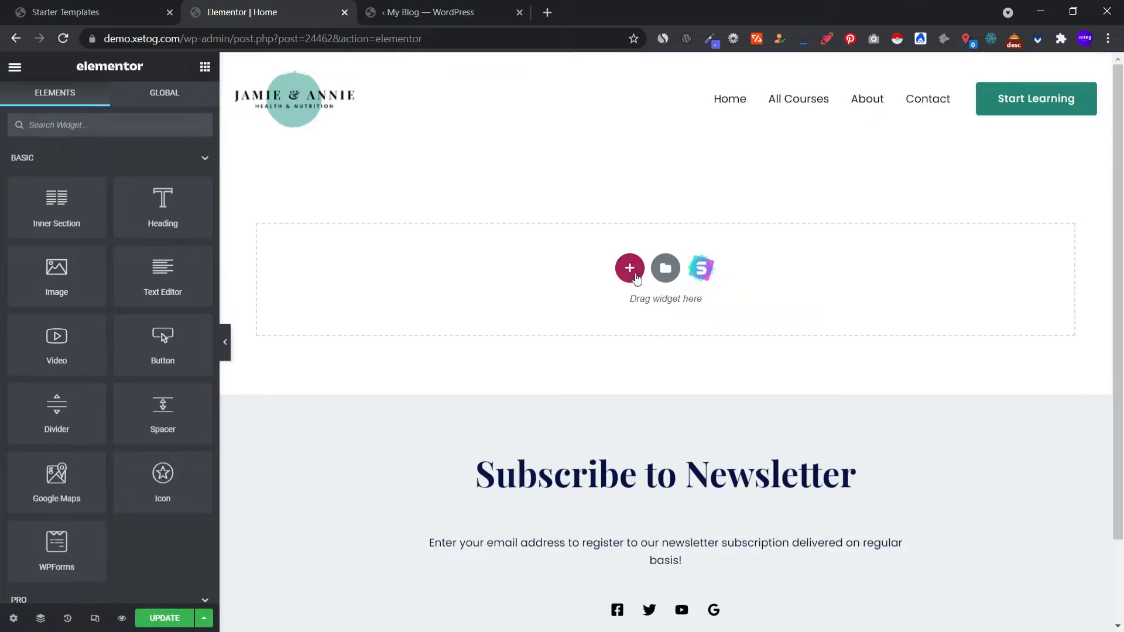
- Add a section with two equal columns to the emptied page and place an Image widget in its right column
left_click(628, 267)
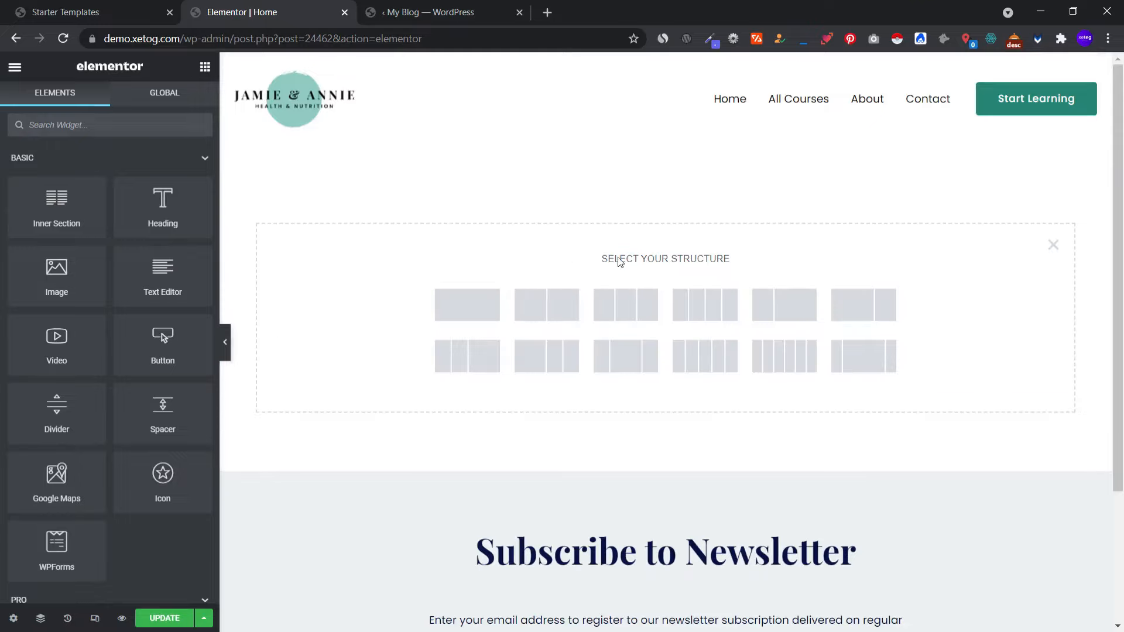
left_click(553, 307)
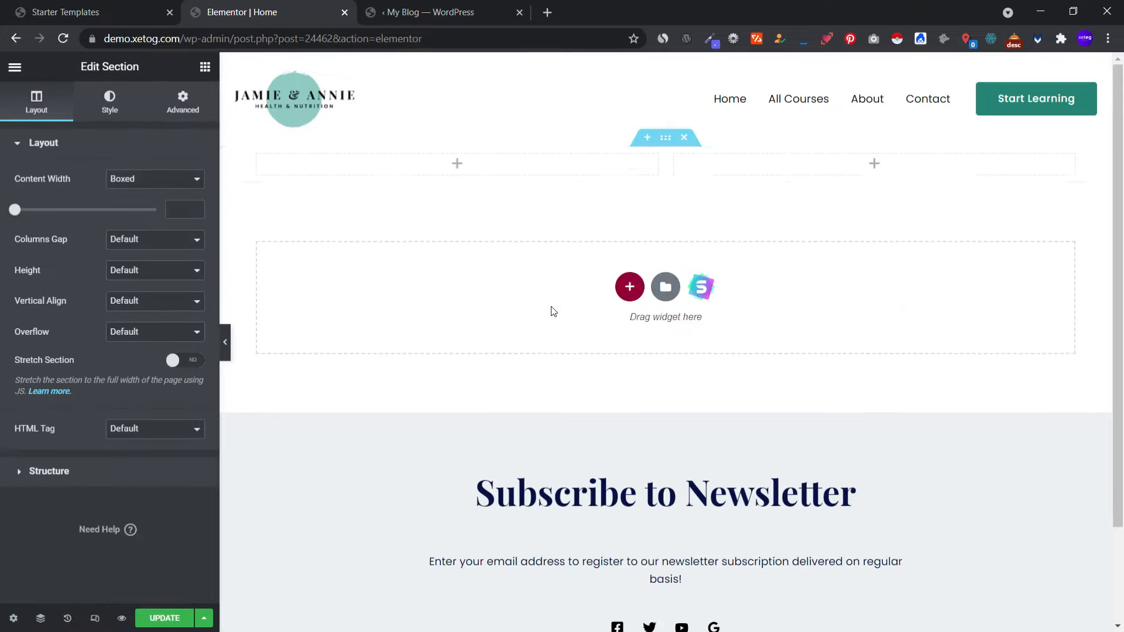
left_click(878, 168)
left_click_drag(87, 297, 913, 173)
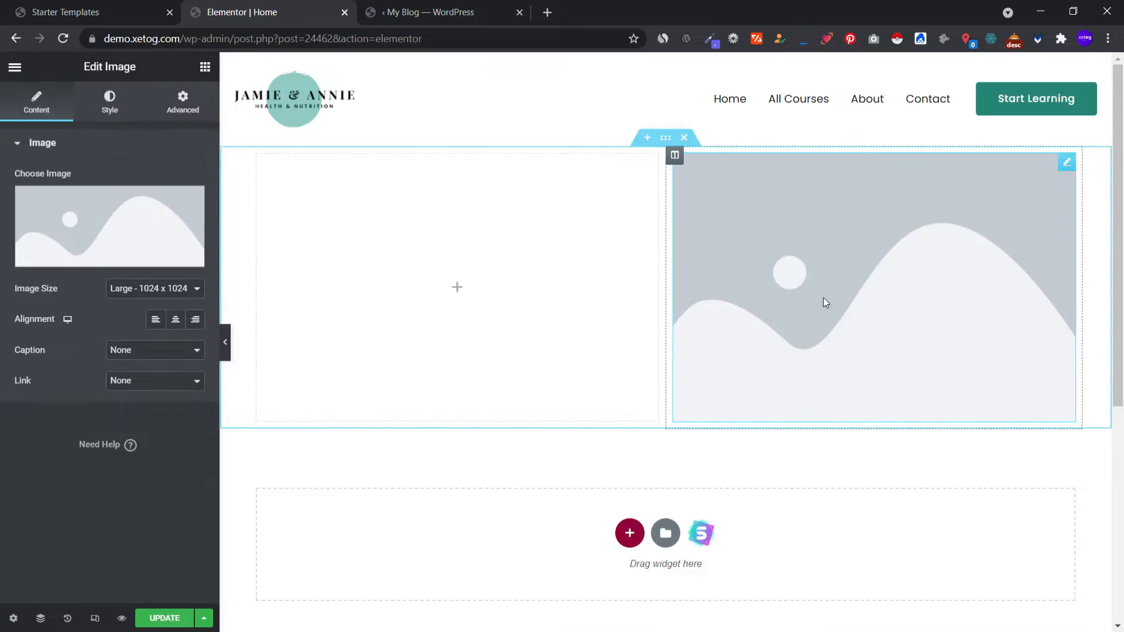